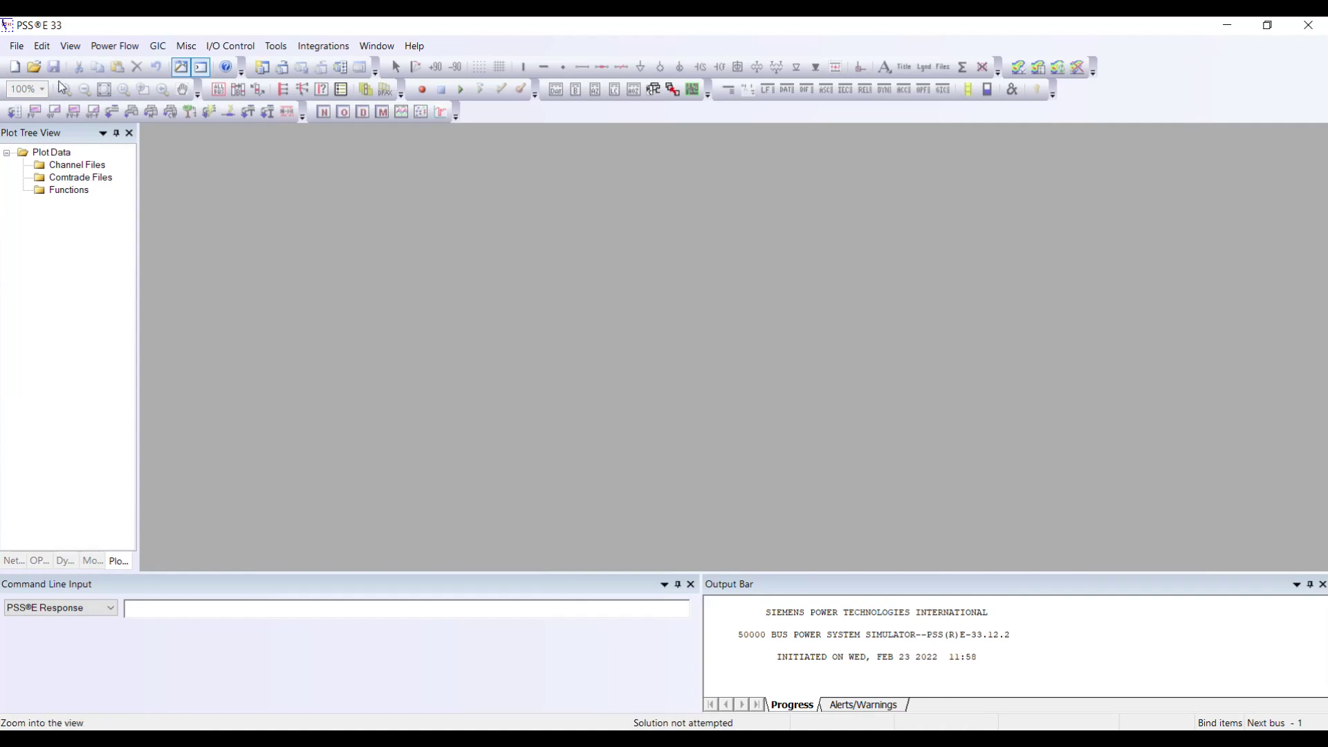
# Step: Load the ieee9_v32.sav saved case from the IEEE_9_Bus folder
pyautogui.click(32, 68)
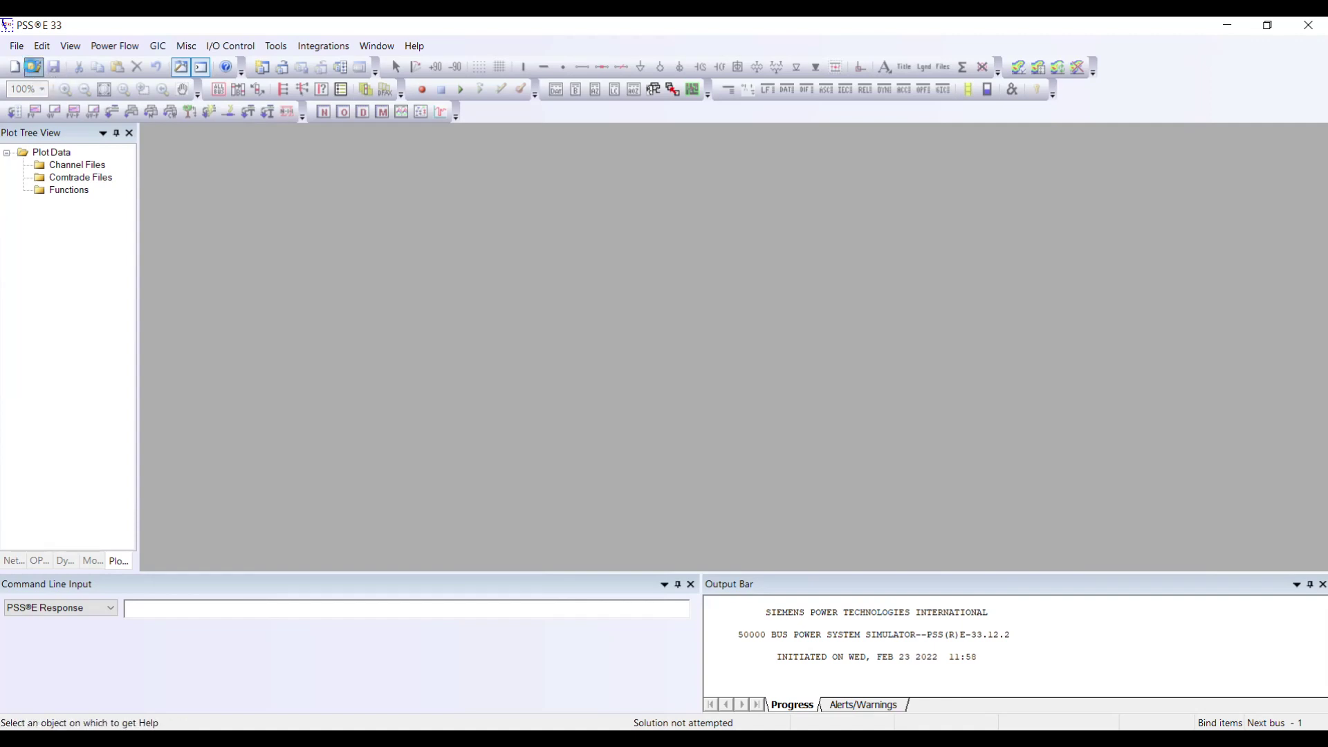
pyautogui.write('F:\\Upwork\\Contingency_Analysis\\IEEE_9_Bus')
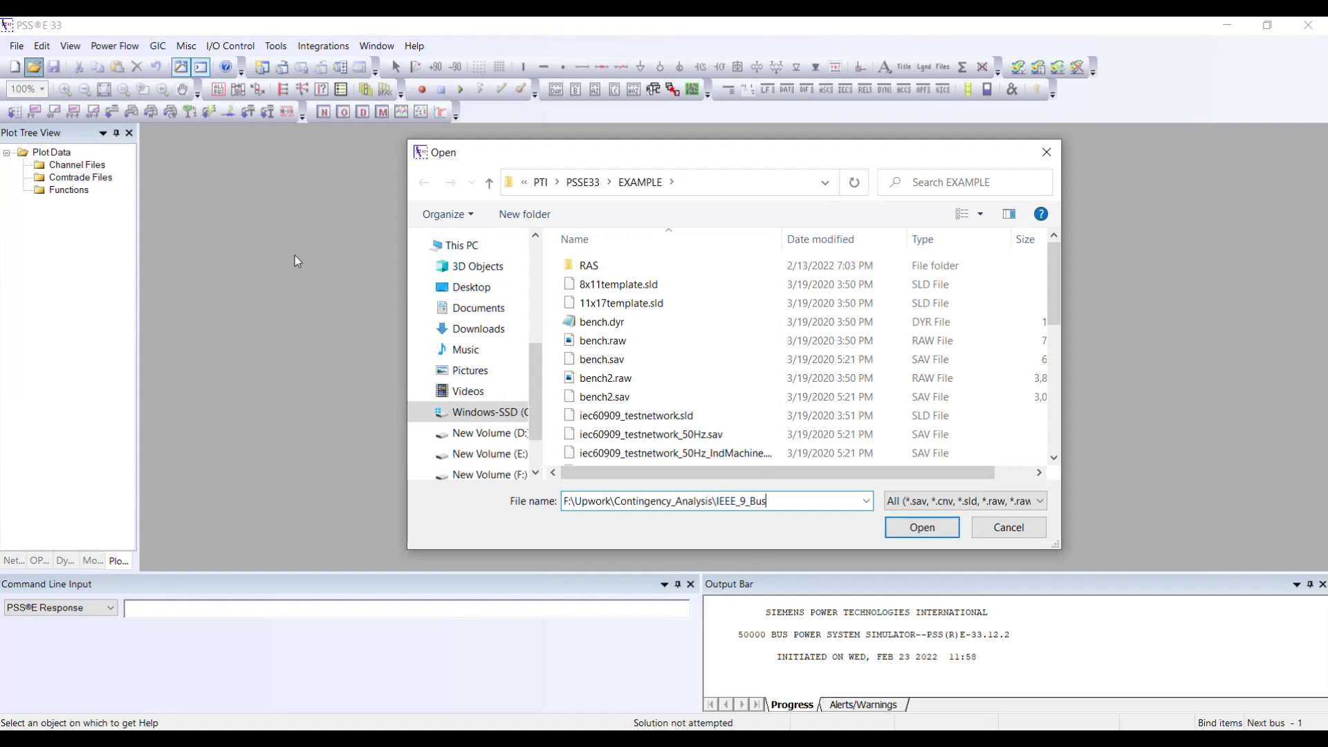
pyautogui.press('Return')
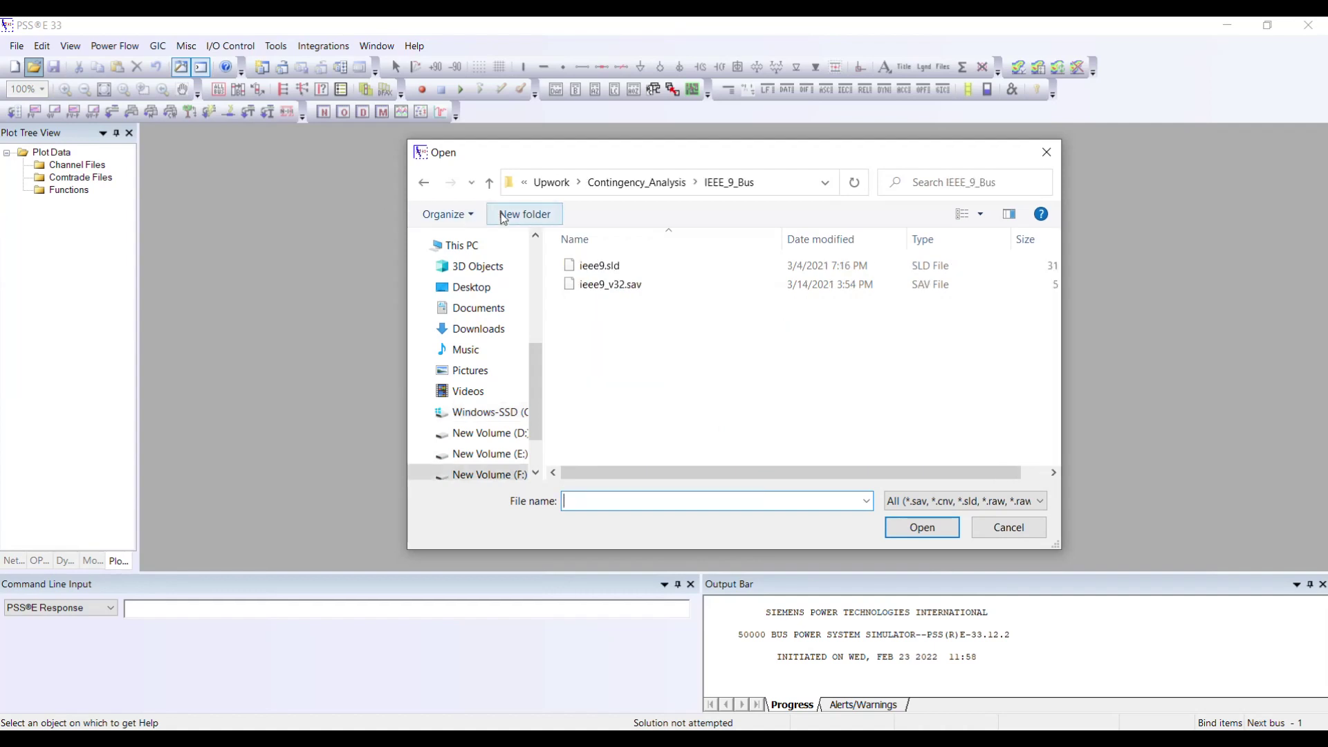
pyautogui.doubleClick(596, 286)
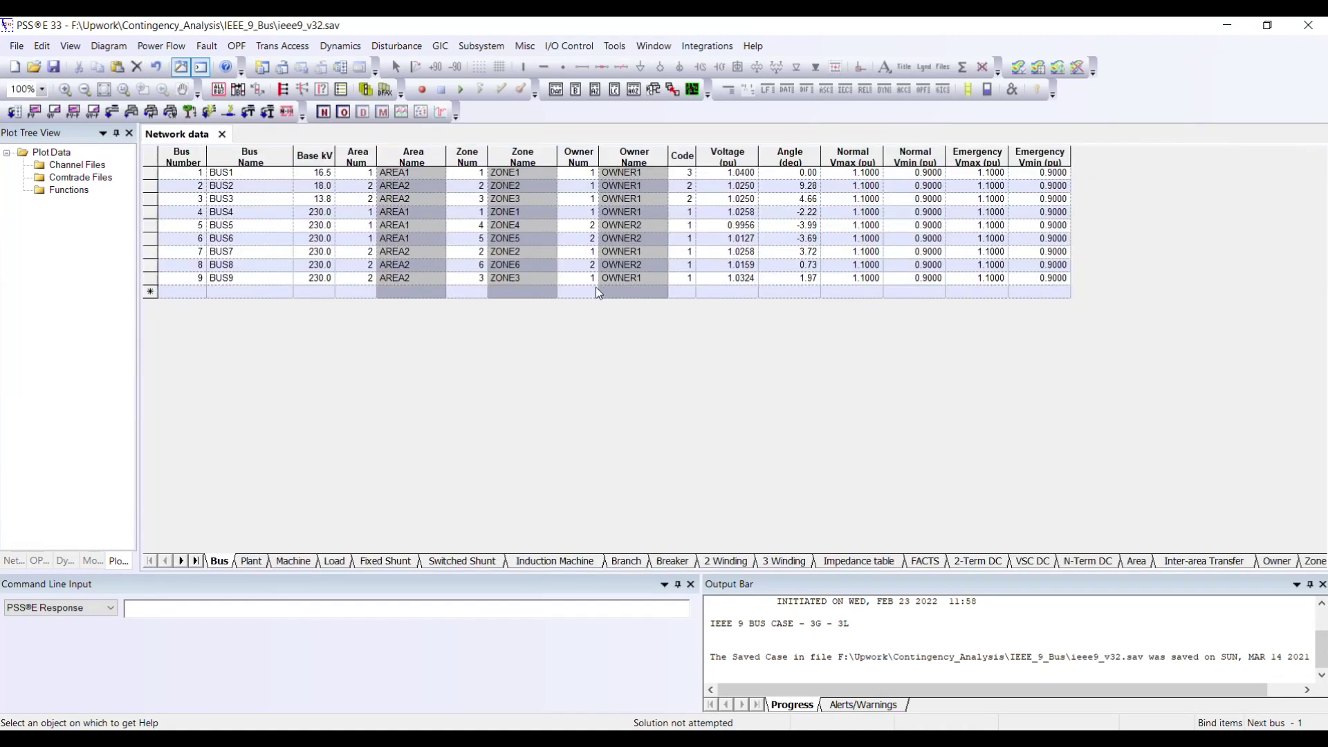
pyautogui.click(39, 66)
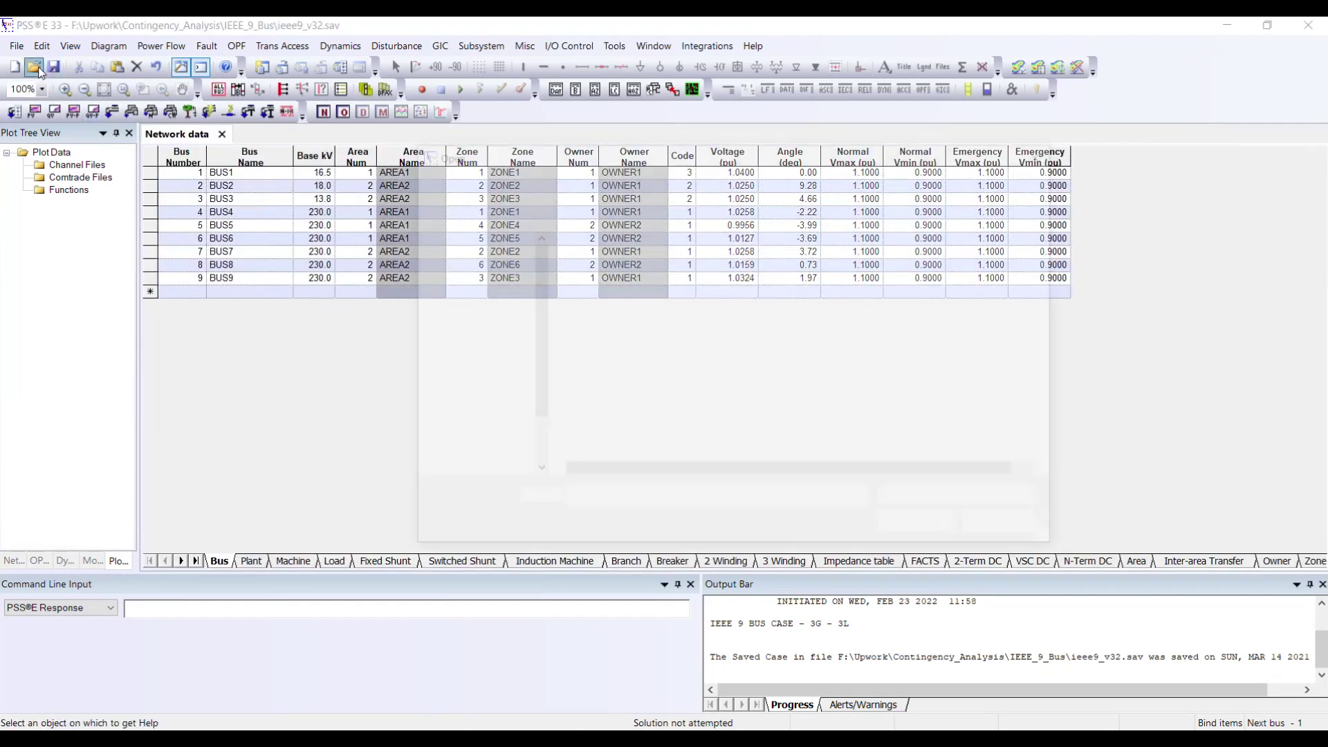
# Step: Open ieee9.sld, converting it to the new version with current system settings
pyautogui.doubleClick(591, 267)
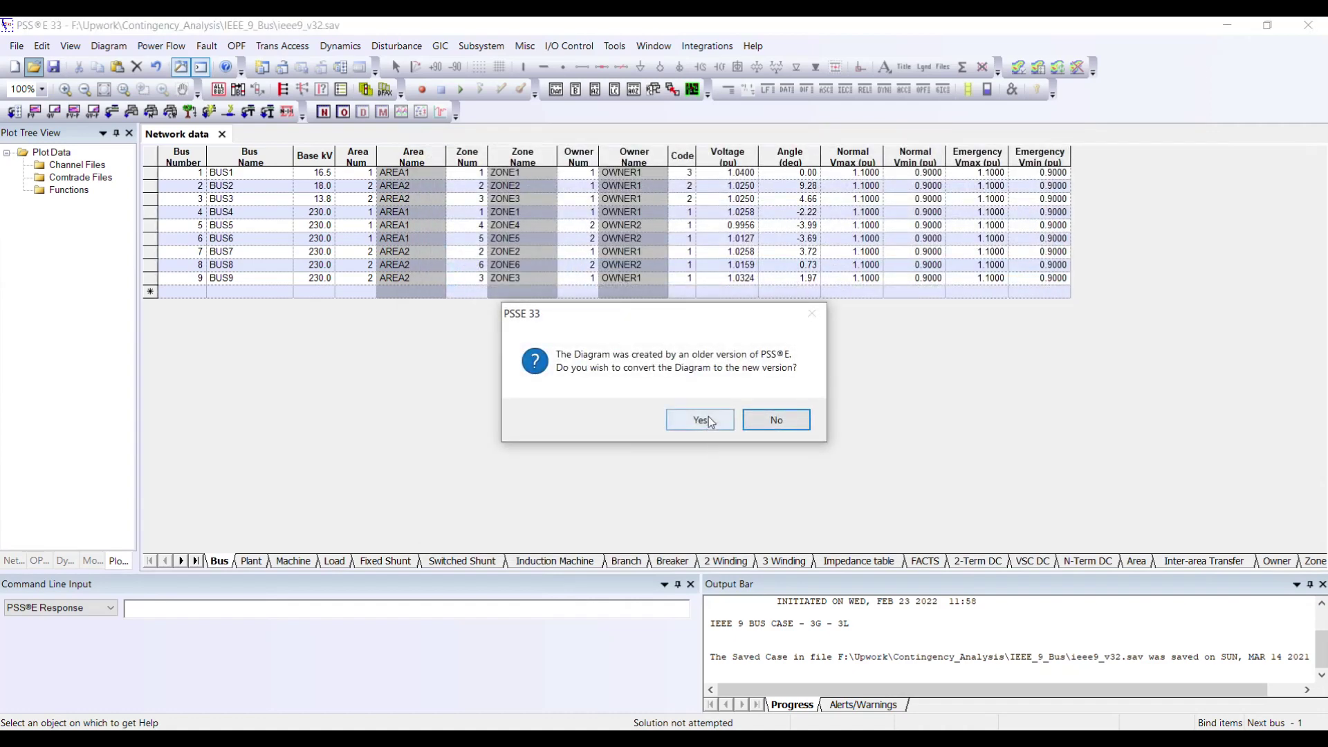
pyautogui.click(701, 419)
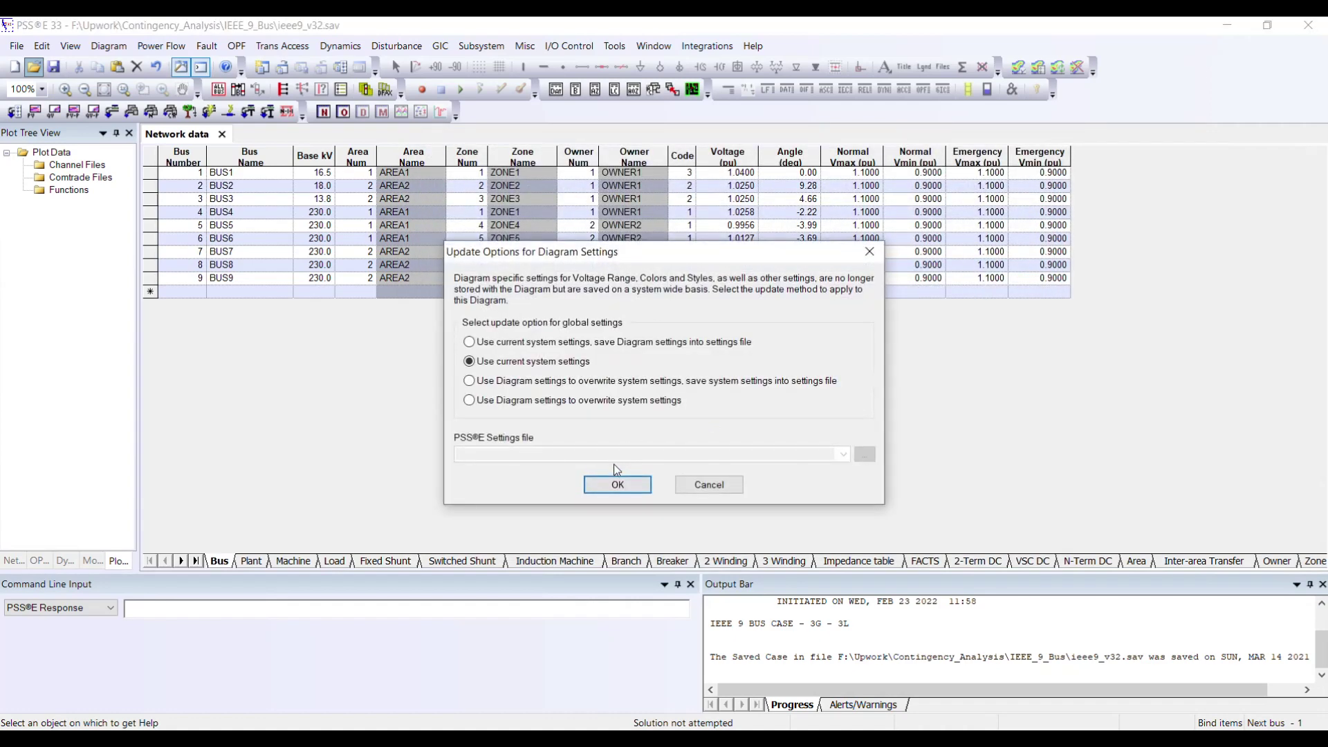
pyautogui.click(604, 484)
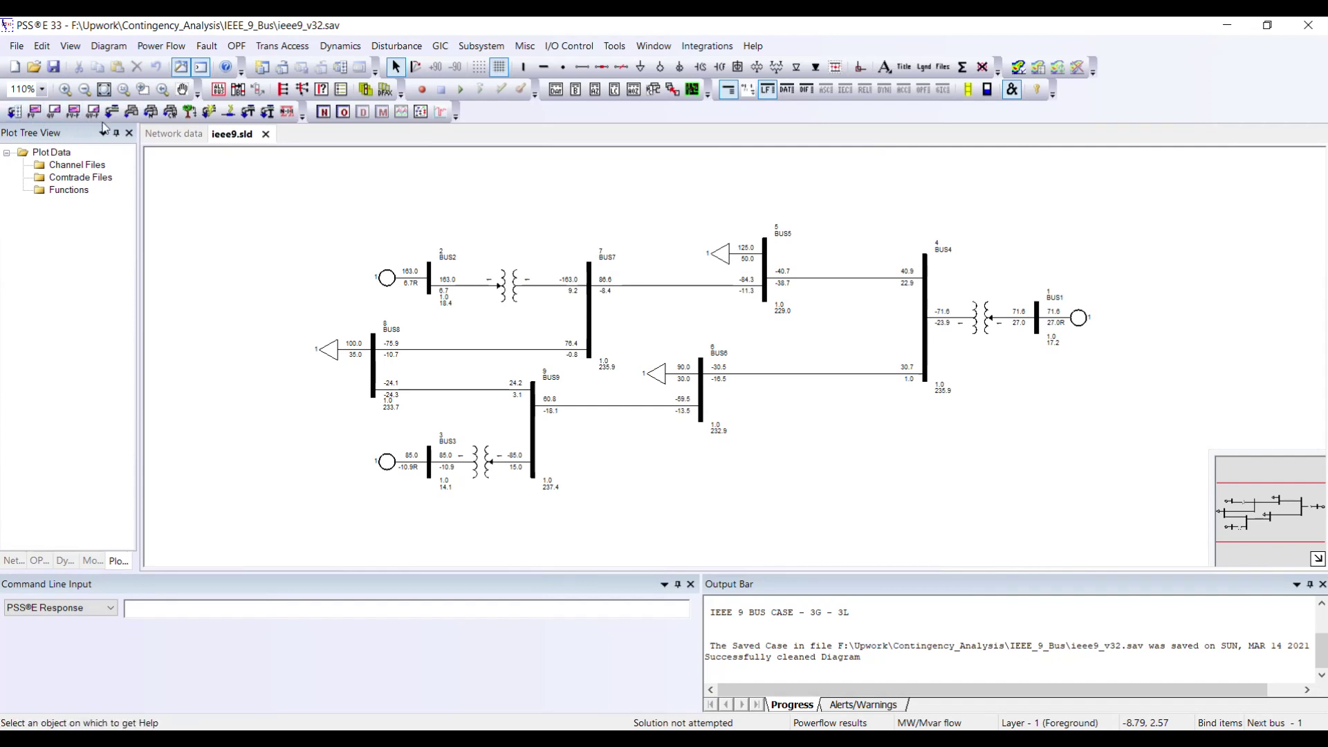
pyautogui.click(130, 115)
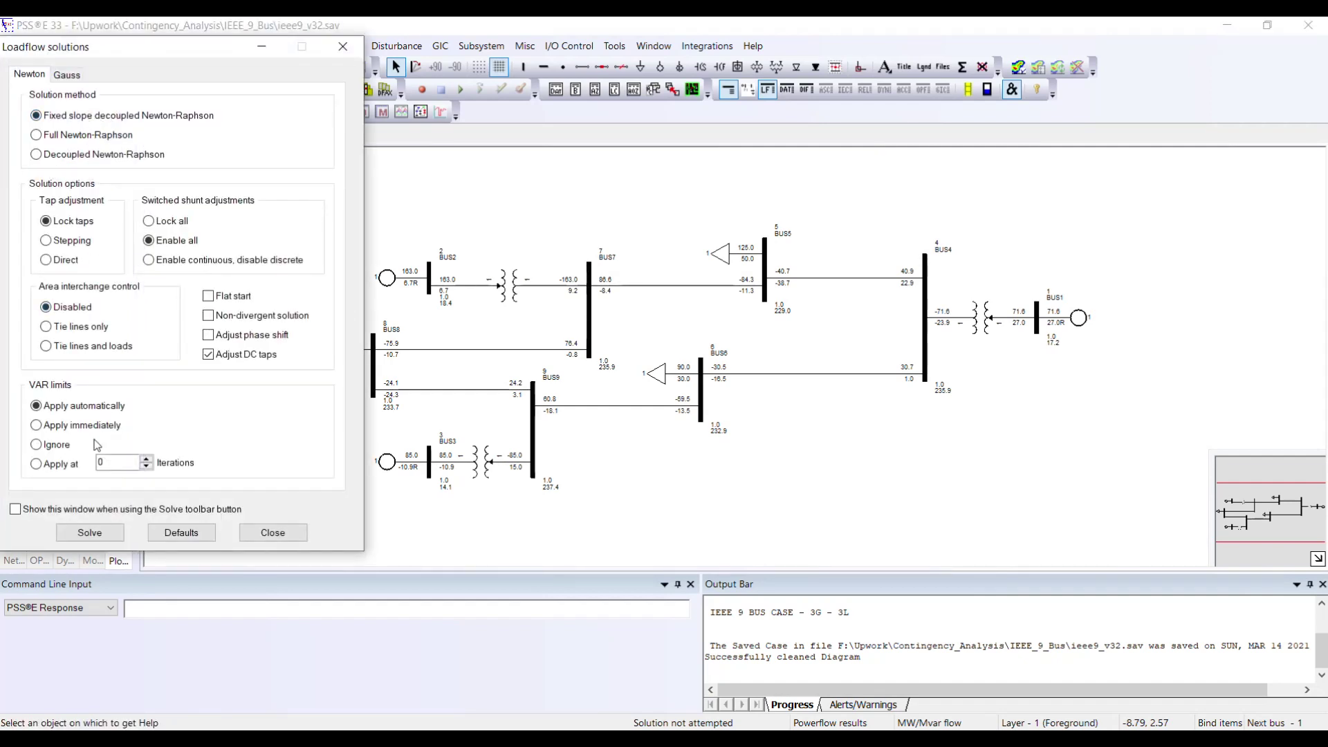
# Step: Solve the 9-bus load flow using fixed slope decoupled Newton-Raphson
pyautogui.click(87, 534)
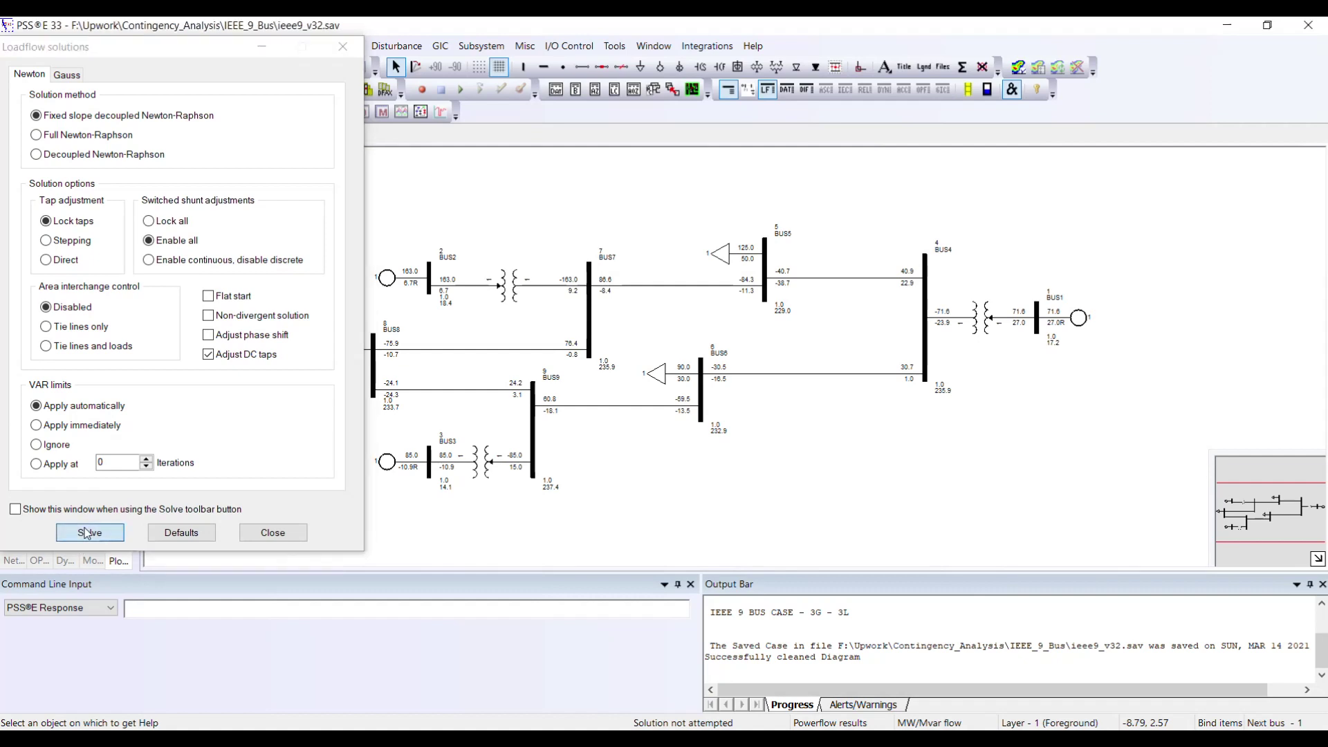
pyautogui.click(272, 532)
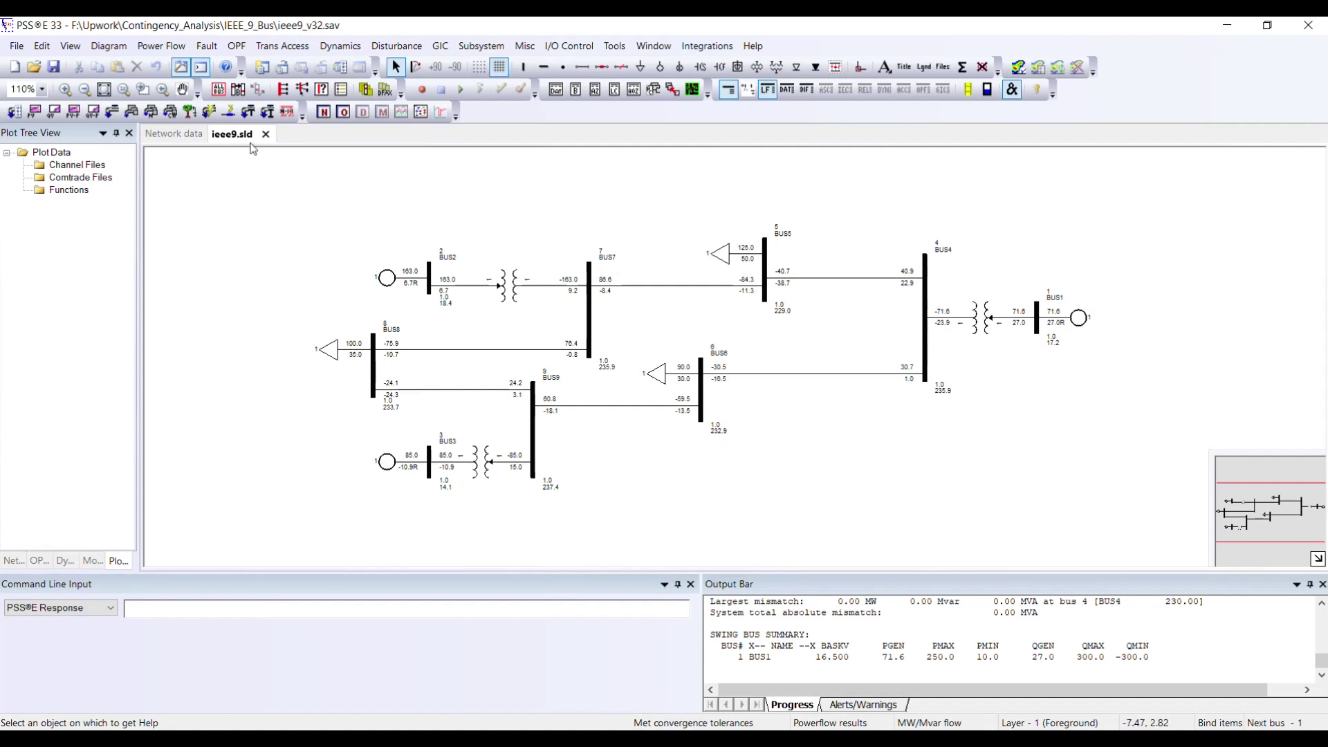
pyautogui.click(164, 47)
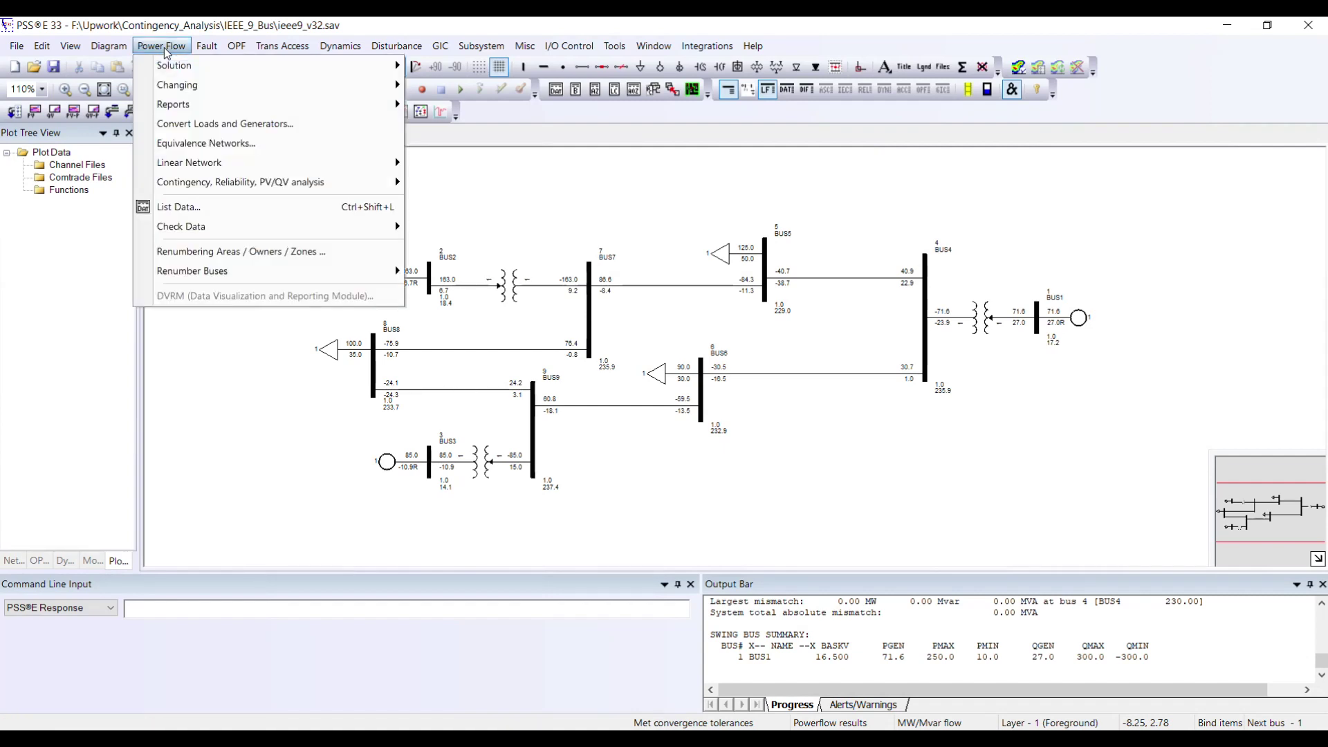
# Step: Launch the SUB, MON and CON Configuration File Builder from Power Flow > Linear Network
pyautogui.moveTo(199, 164)
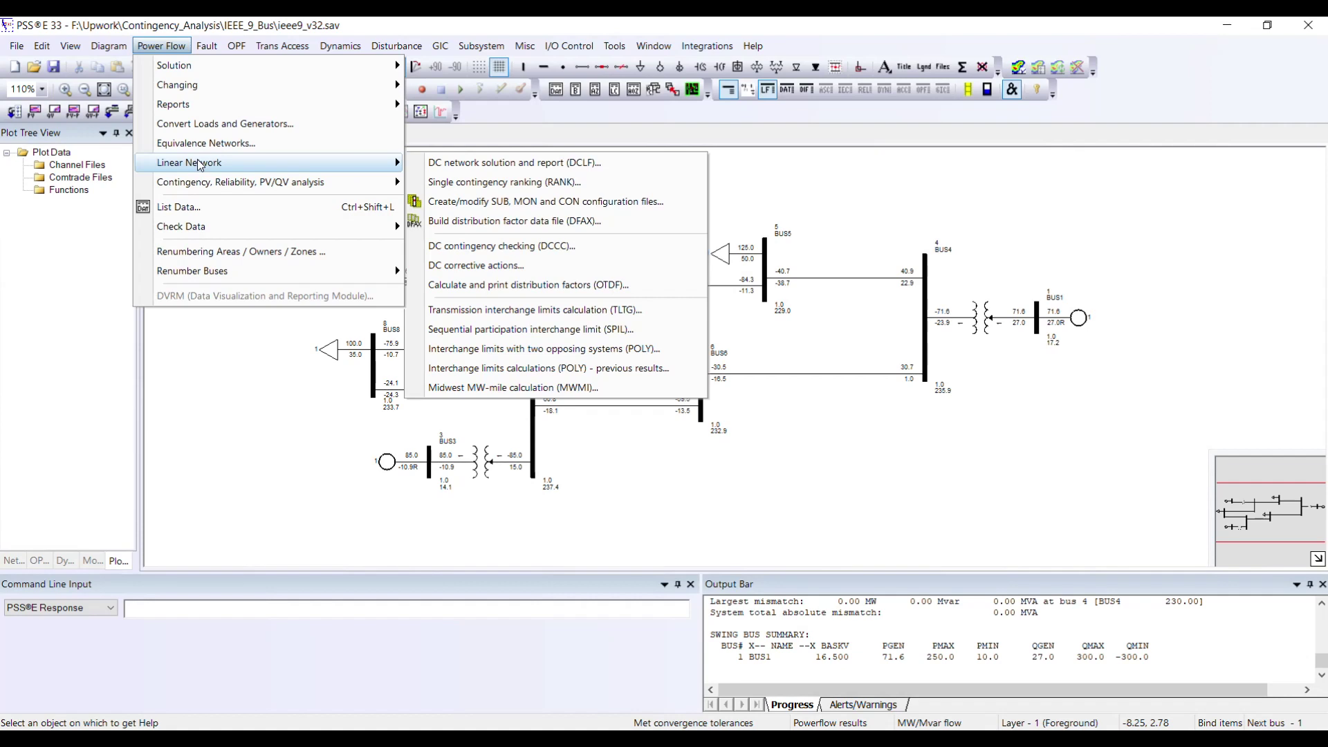
pyautogui.moveTo(217, 66)
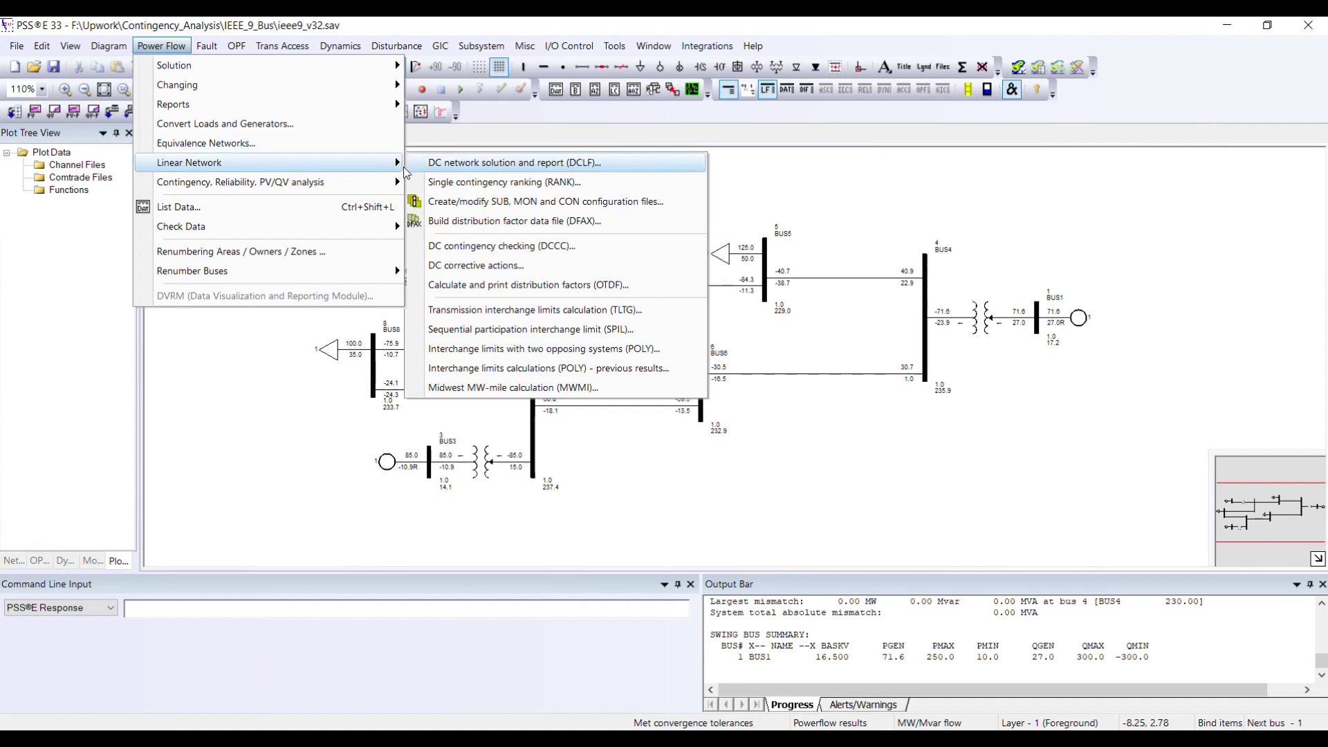
pyautogui.click(466, 212)
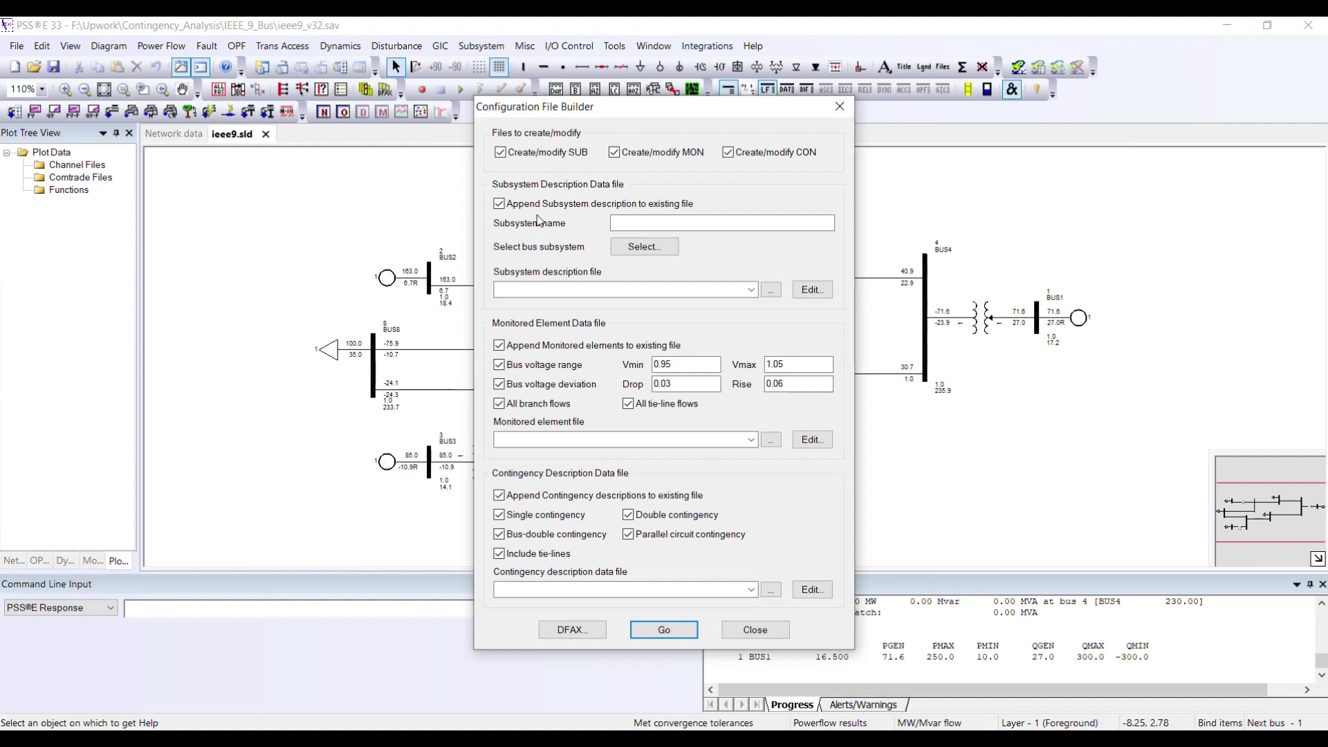
pyautogui.click(500, 206)
# Step: Enter Whole_sys as the new subsystem name, replacing a mistyped entry
pyautogui.click(678, 225)
pyautogui.write('IEEE')
pyautogui.press('BackSpace')
pyautogui.press('BackSpace')
pyautogui.press('BackSpace')
pyautogui.press('BackSpace')
pyautogui.write('Whole_sys')
pyautogui.click(655, 253)
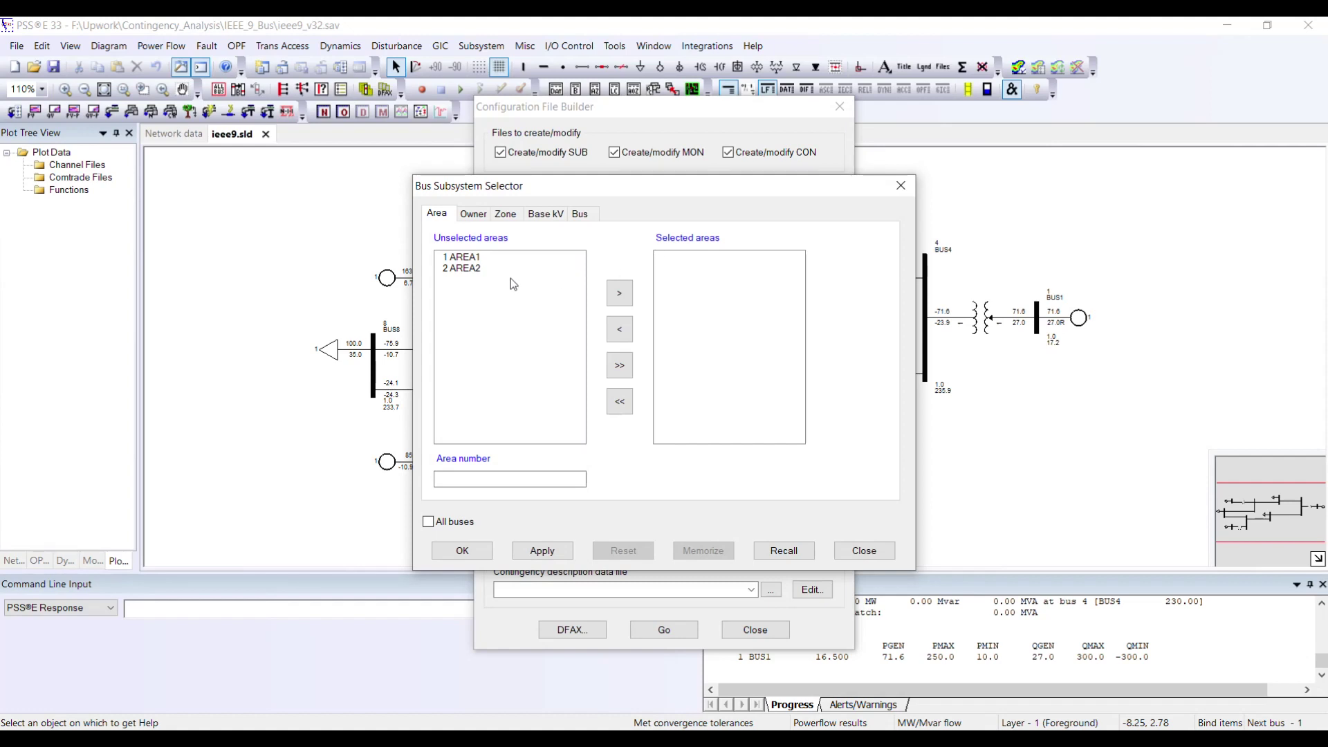
# Step: Select AREA1 and AREA2 for Whole_sys, review the other selector tabs, and confirm
pyautogui.doubleClick(468, 259)
pyautogui.doubleClick(469, 260)
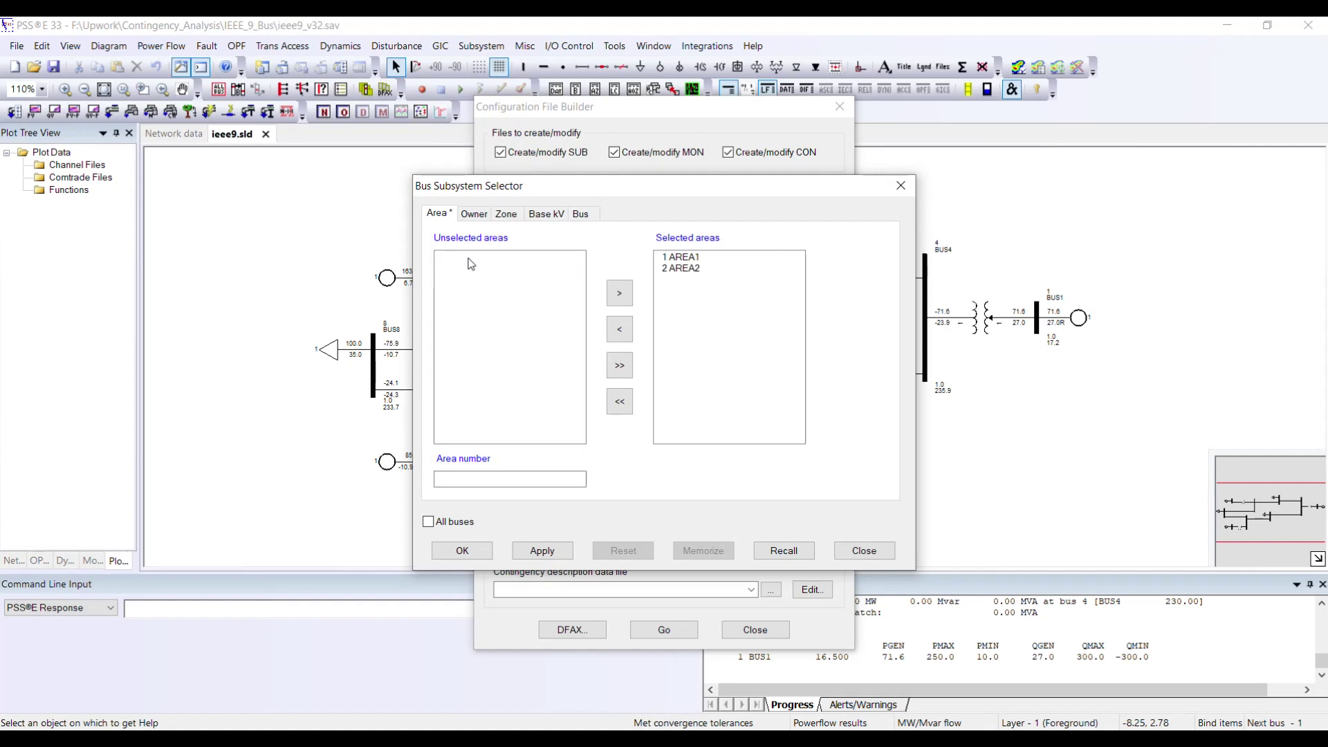
pyautogui.click(475, 213)
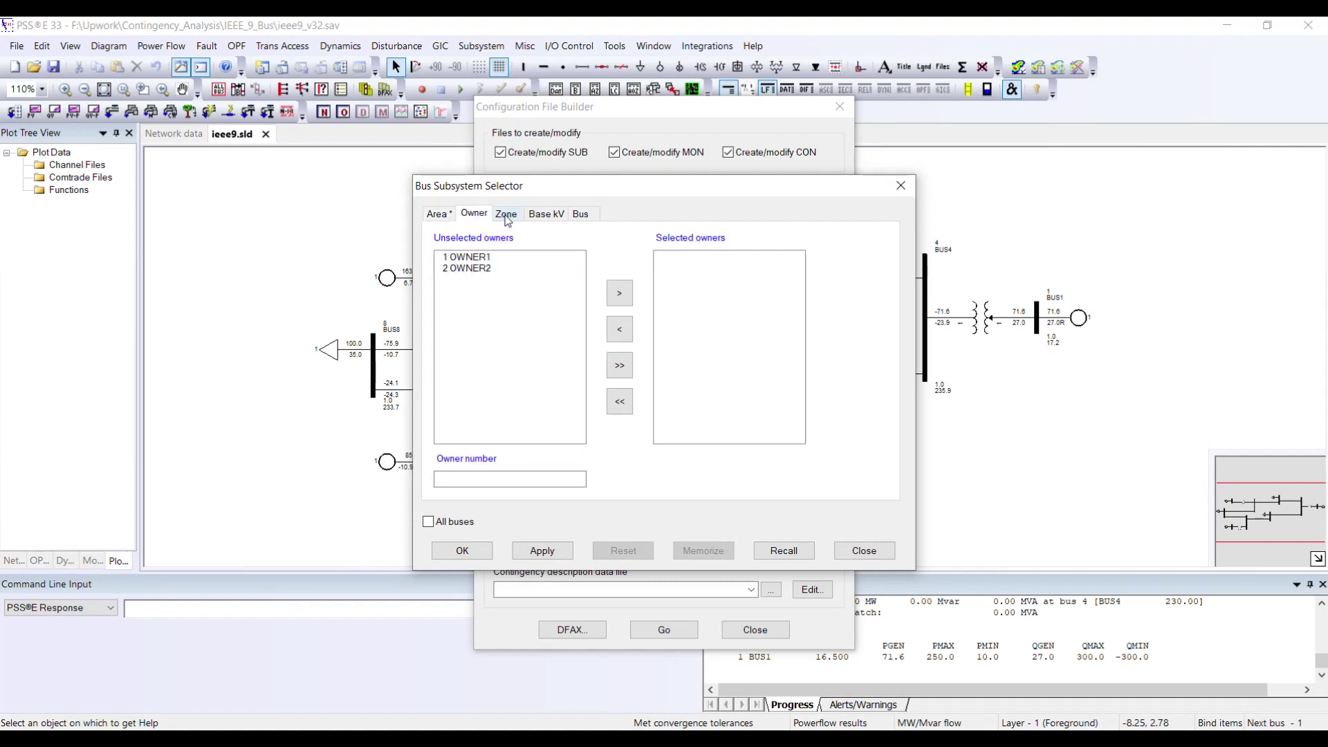
pyautogui.click(506, 217)
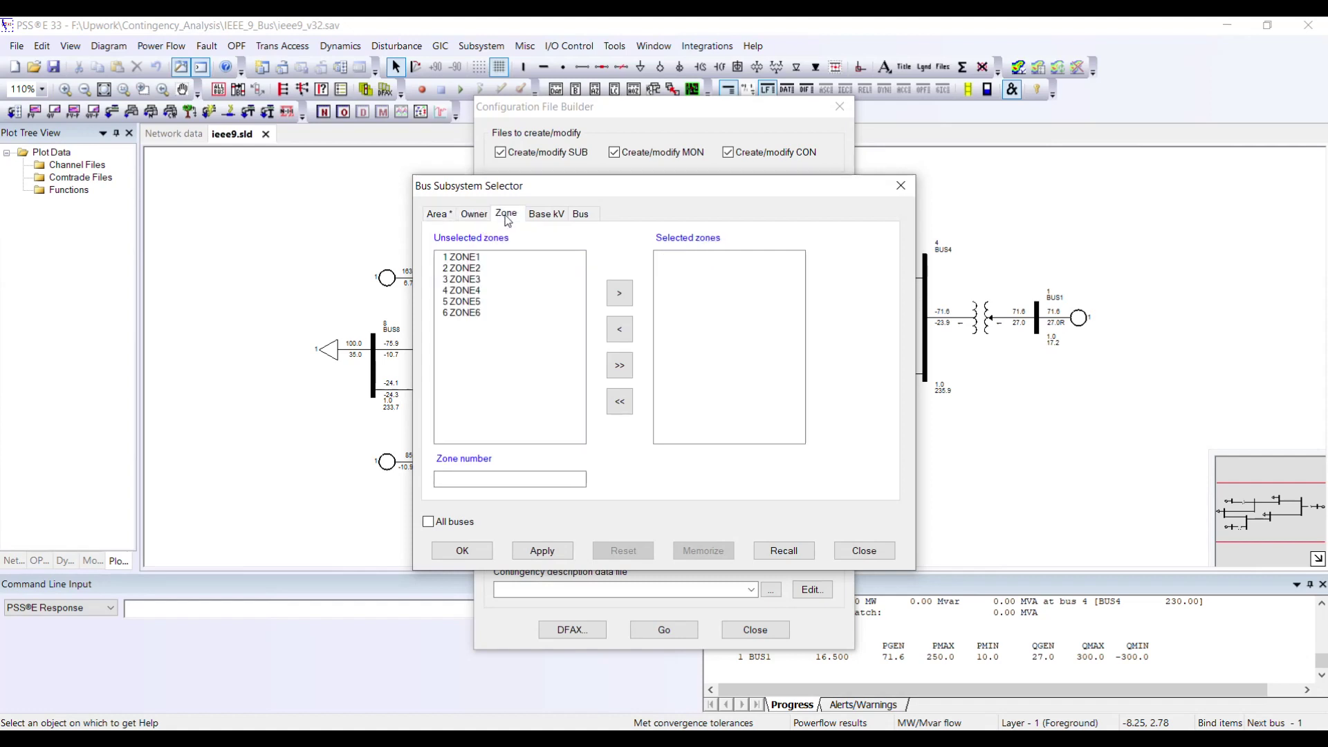
pyautogui.click(549, 215)
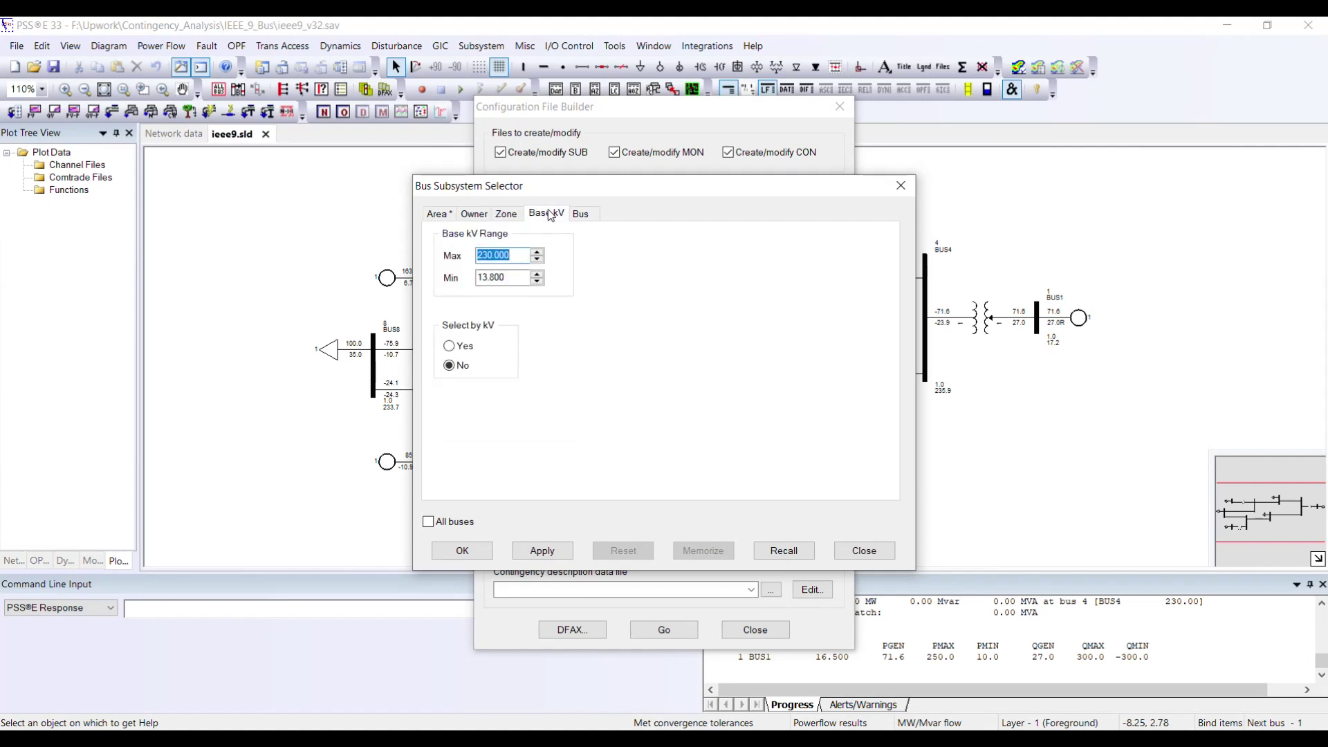
pyautogui.click(580, 216)
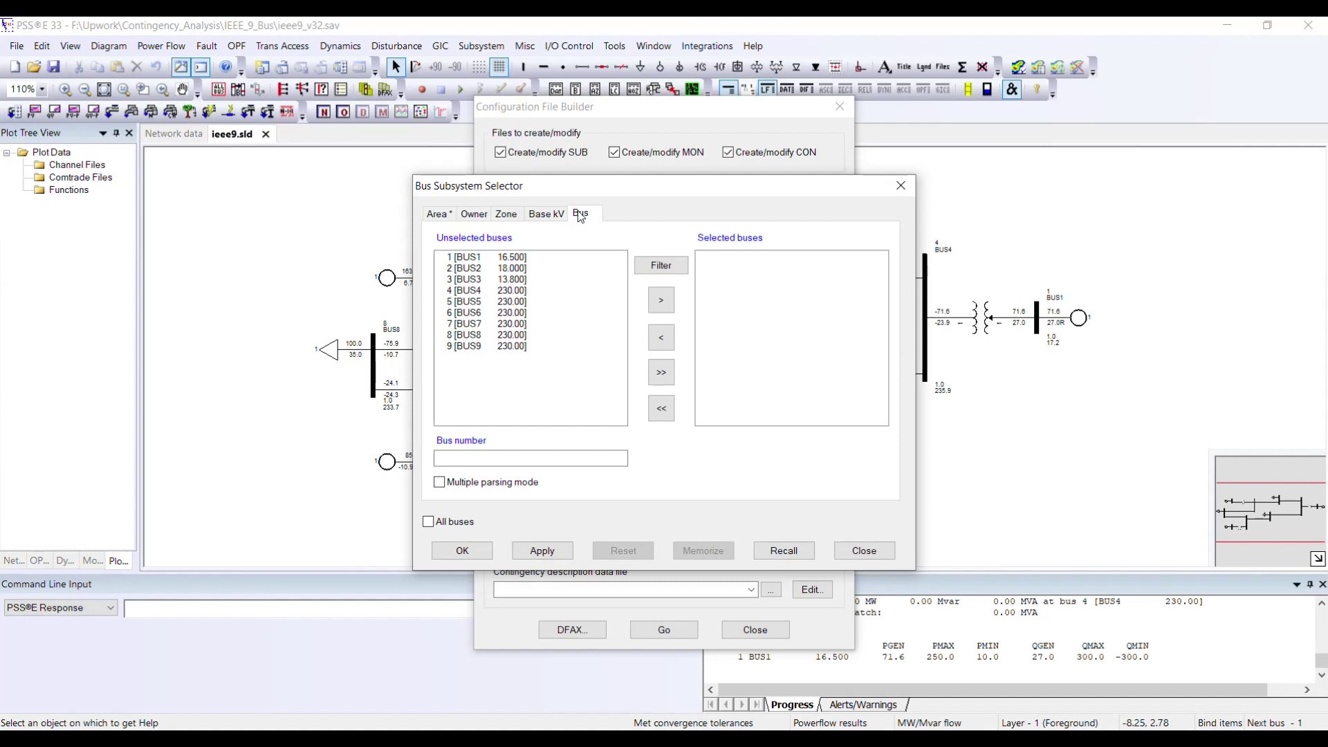
pyautogui.click(443, 214)
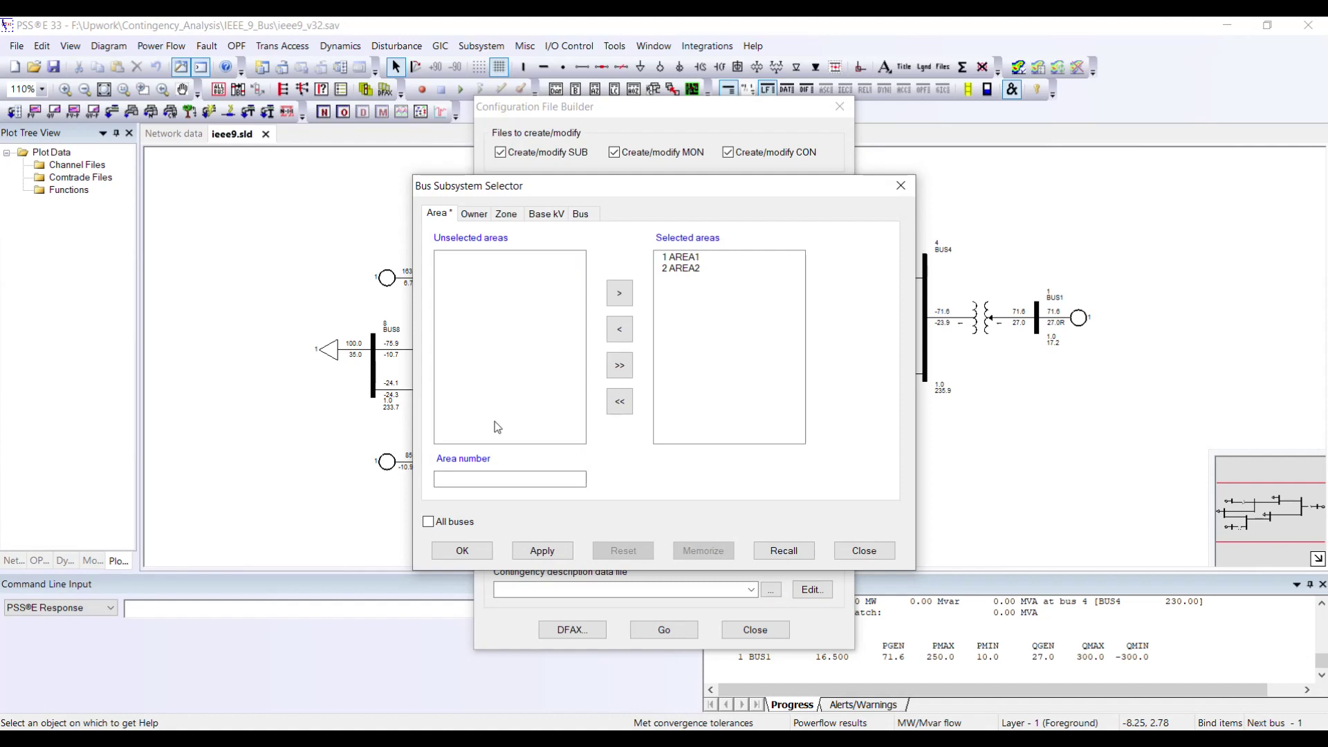
pyautogui.click(461, 551)
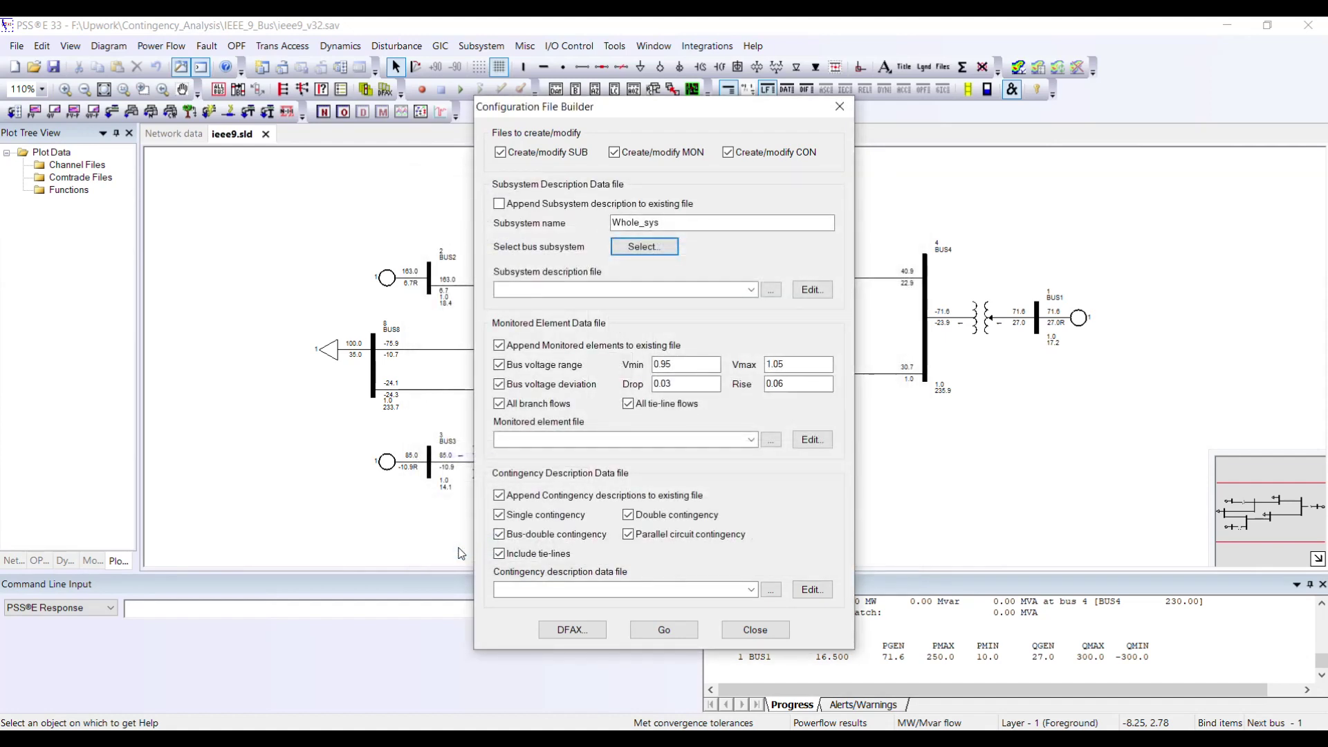
# Step: Save the subsystem description file as ieee9.sub in the IEEE_9_Bus folder
pyautogui.click(772, 294)
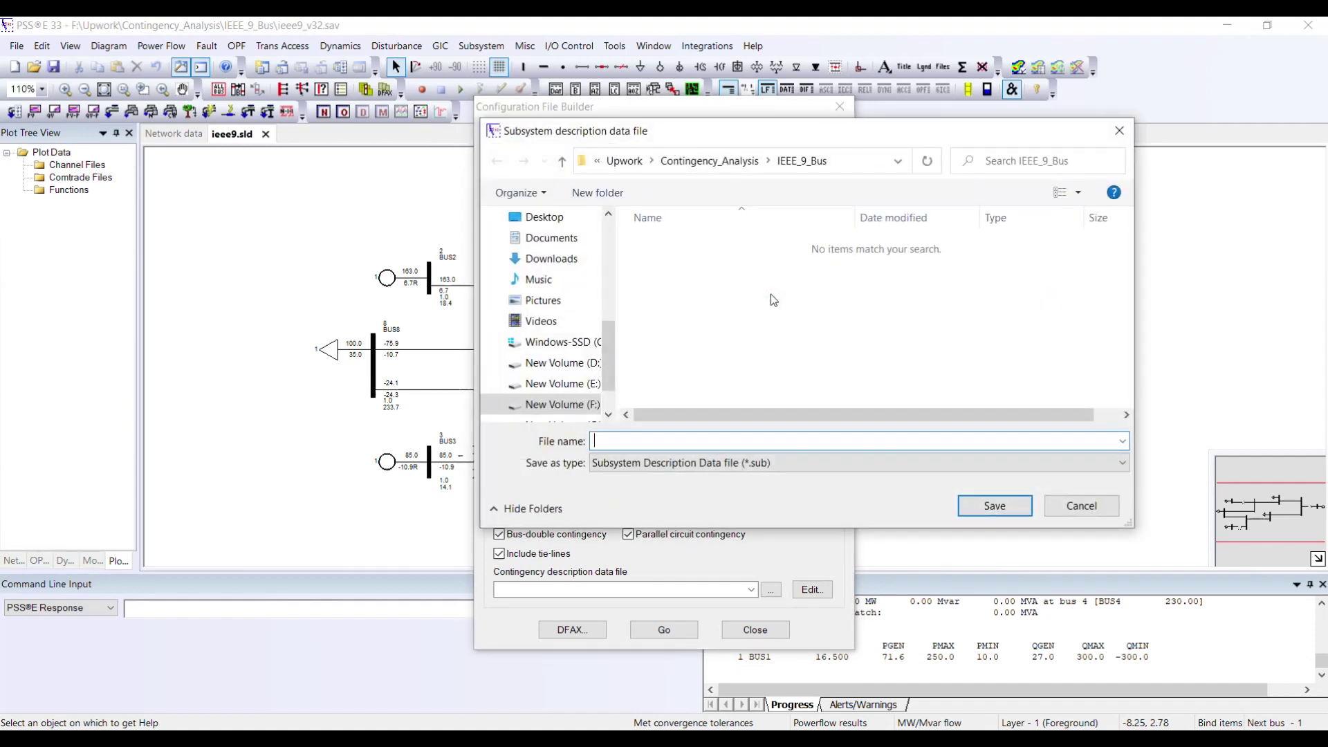
pyautogui.write('ieee9')
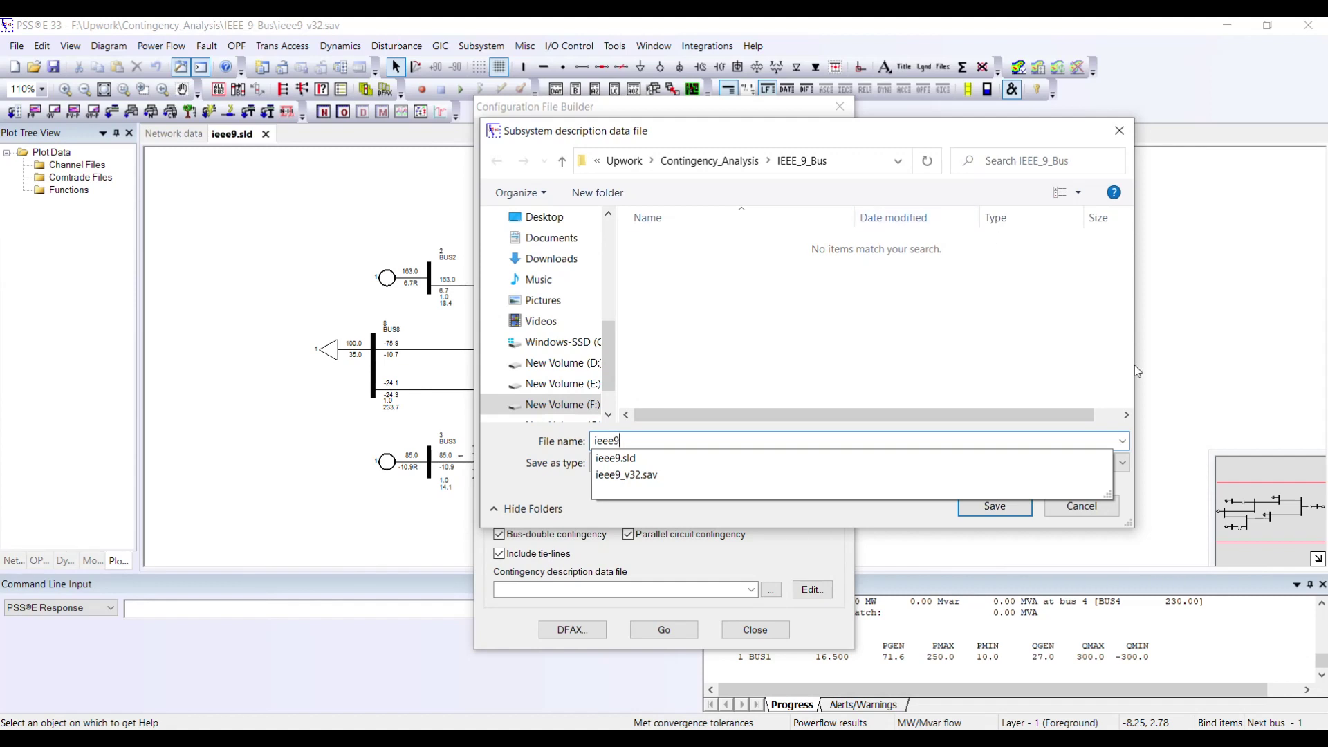
pyautogui.click(1015, 513)
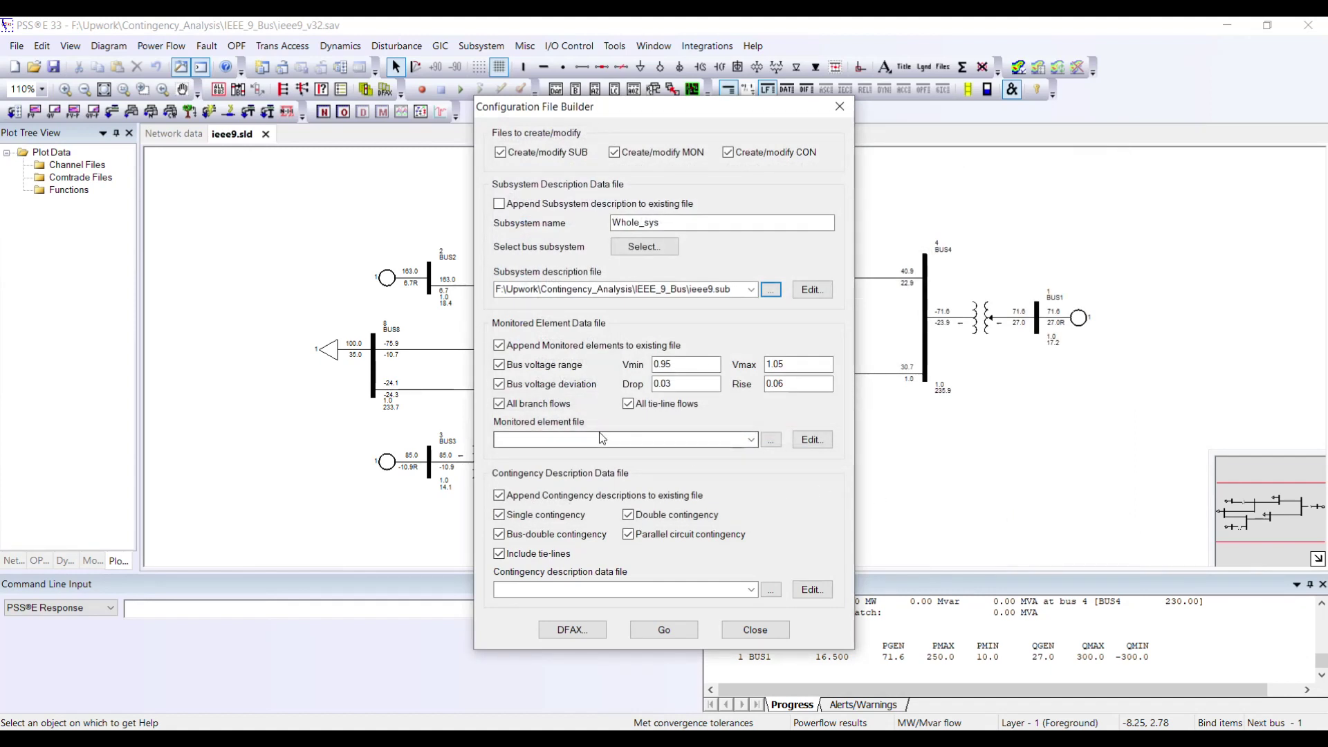
# Step: Write monitored elements to a new file with bus voltage limits 0.9 to 1.1
pyautogui.click(567, 349)
pyautogui.click(682, 365)
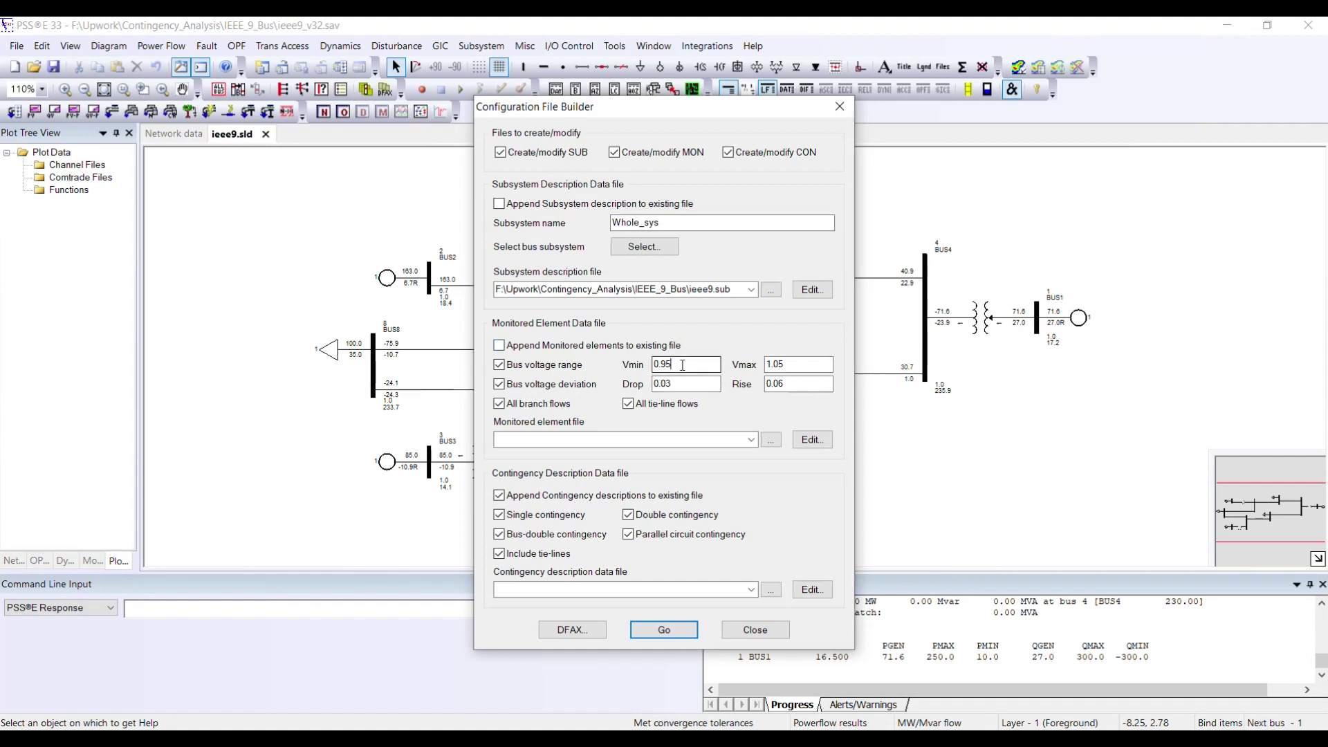
pyautogui.press('BackSpace')
pyautogui.click(794, 364)
pyautogui.press('BackSpace')
pyautogui.press('BackSpace')
pyautogui.write('1')
pyautogui.click(768, 441)
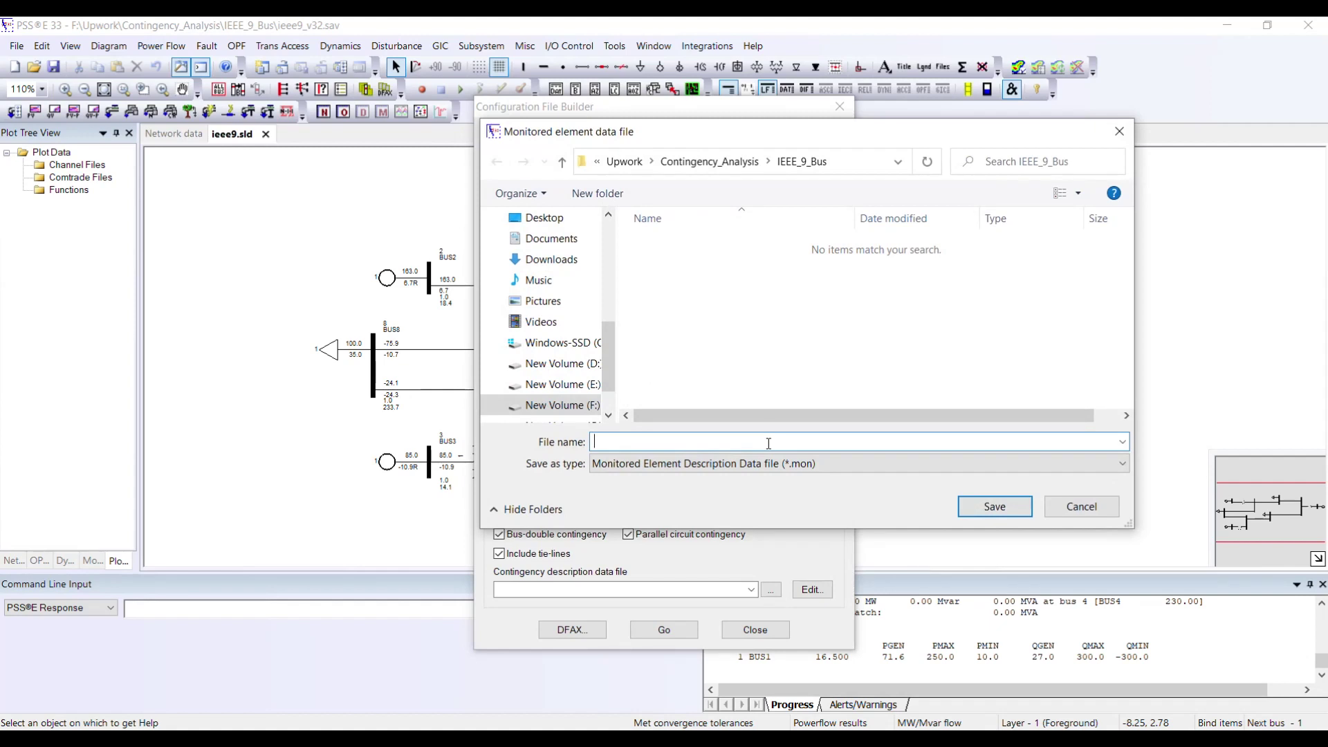
# Step: Name the monitored element file ieee9 and save it as ieee9.mon
pyautogui.write('ieee9')
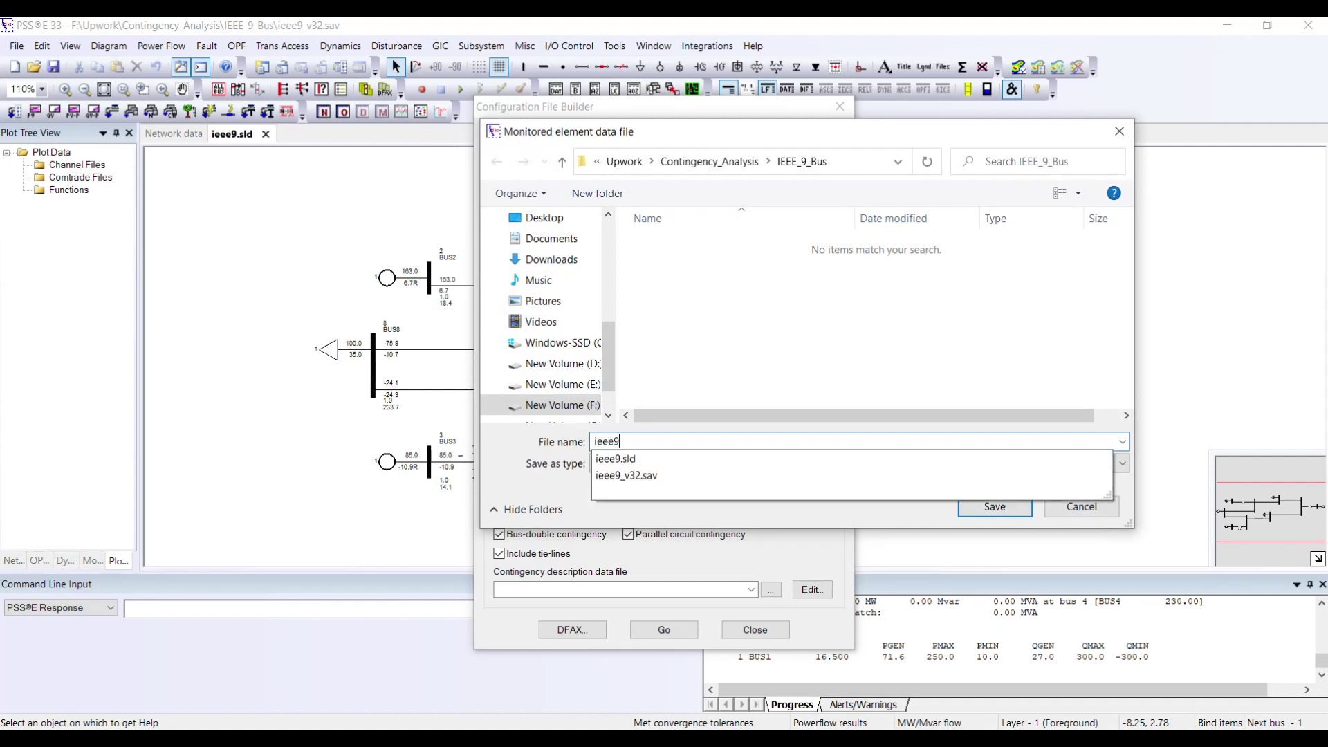
pyautogui.click(875, 422)
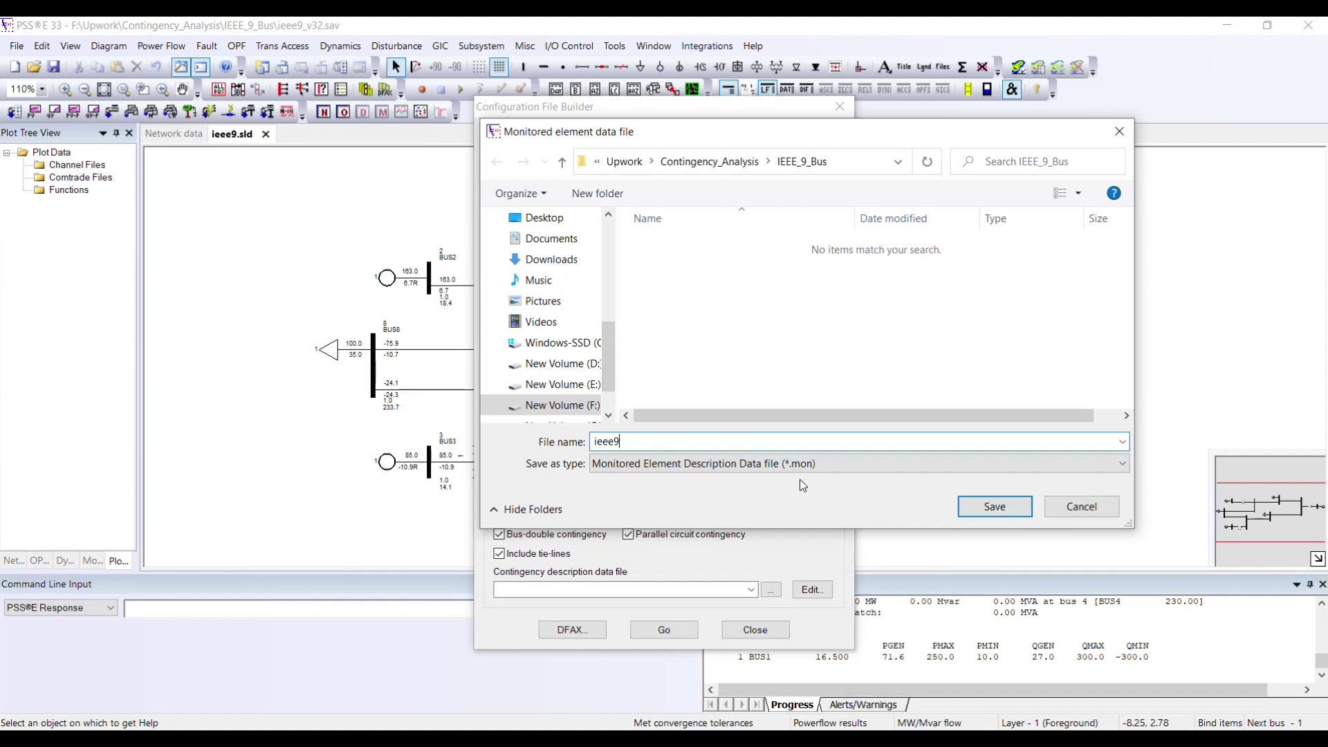
pyautogui.click(978, 509)
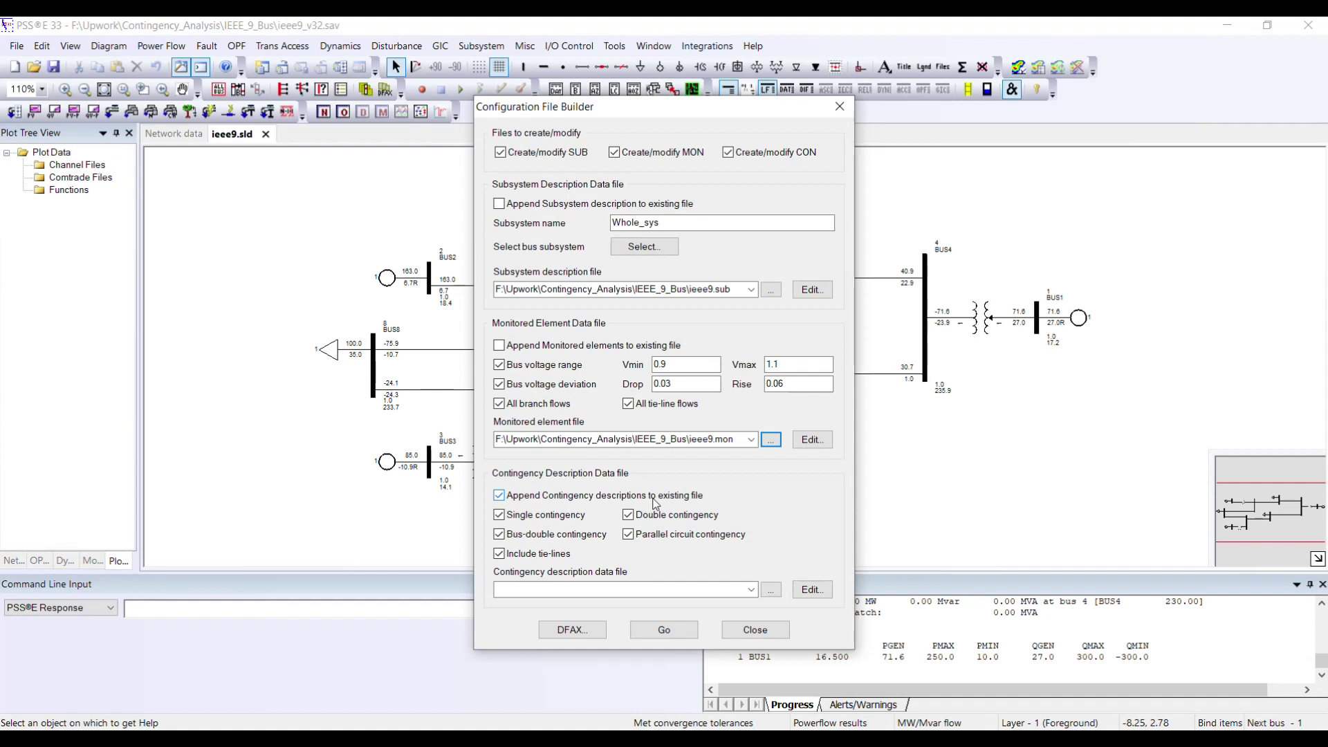
# Step: Clear the 'Append Contingency descriptions to existing file' checkbox
pyautogui.click(499, 495)
# Step: Uncheck Bus-double and Parallel circuit contingencies, keeping Single contingency and Include tie-lines checked
pyautogui.moveTo(696, 112); pyautogui.dragTo(479, 121)
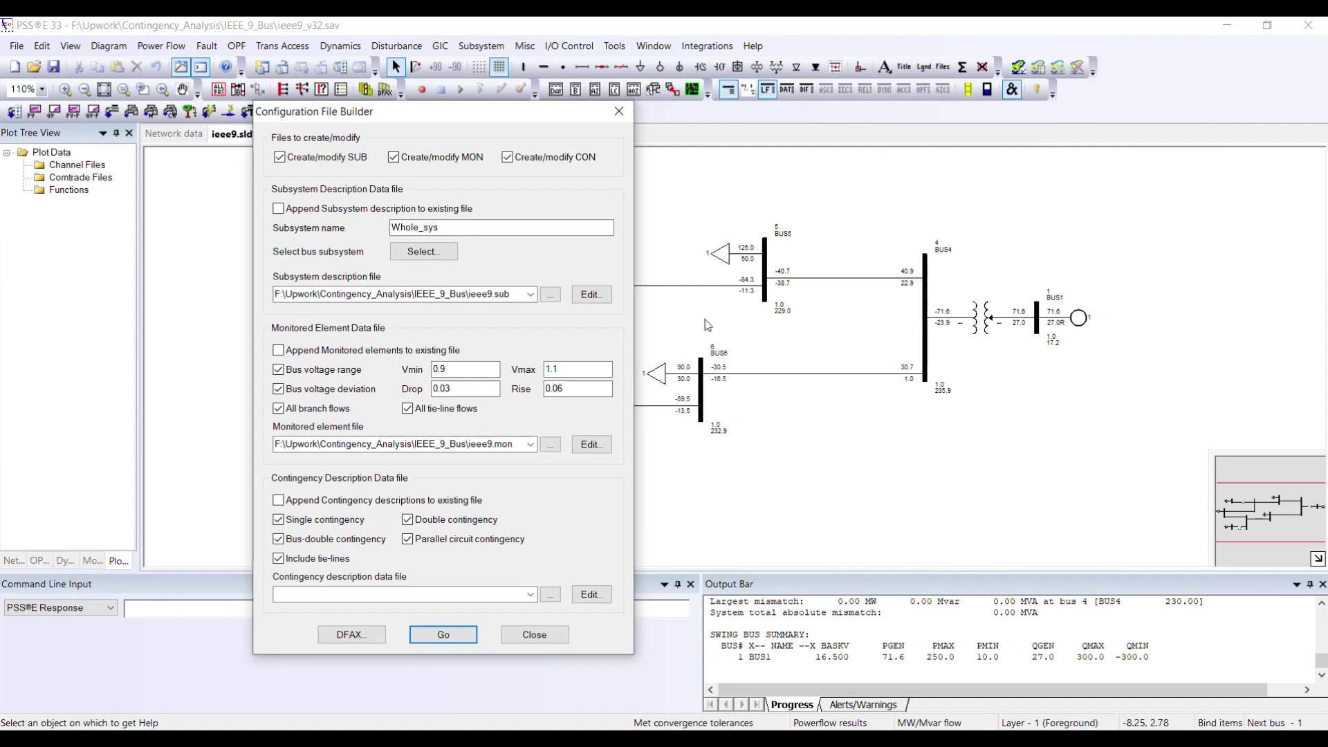
pyautogui.moveTo(554, 119); pyautogui.dragTo(427, 132)
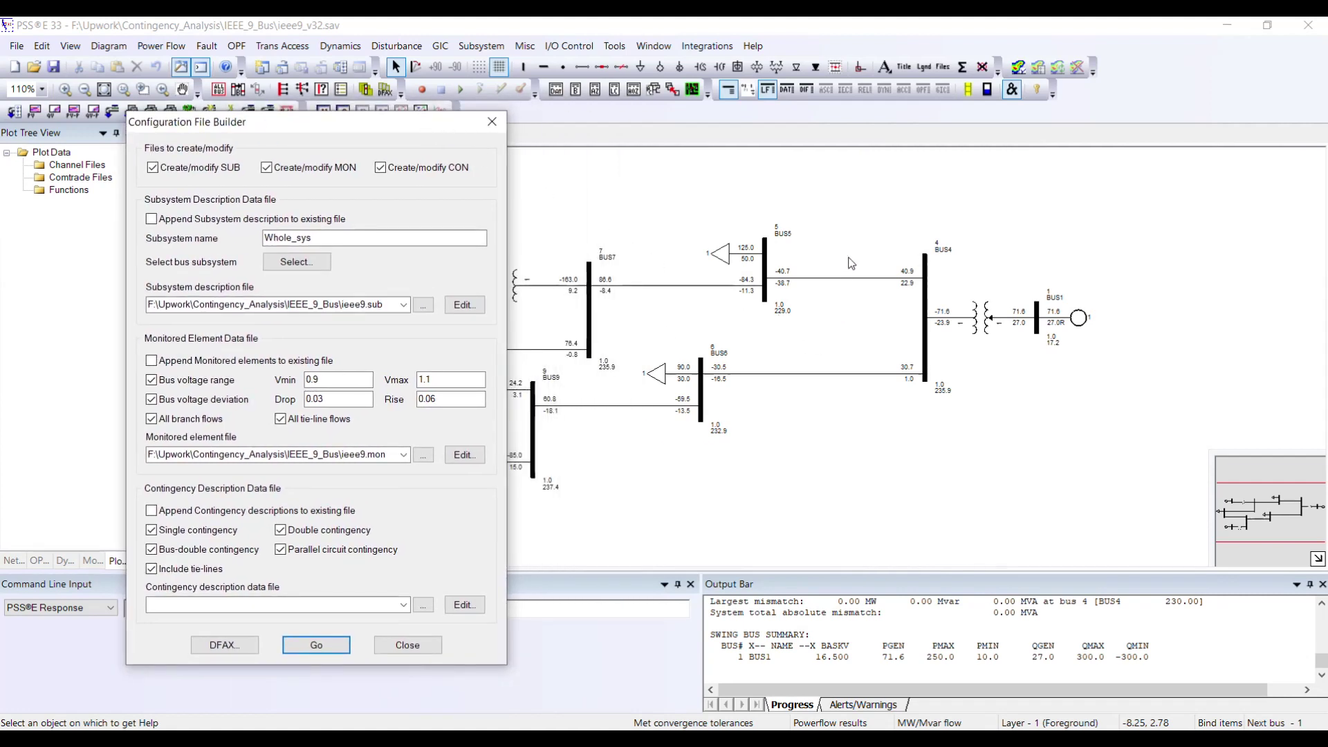
pyautogui.moveTo(443, 133); pyautogui.dragTo(820, 80)
pyautogui.click(658, 478)
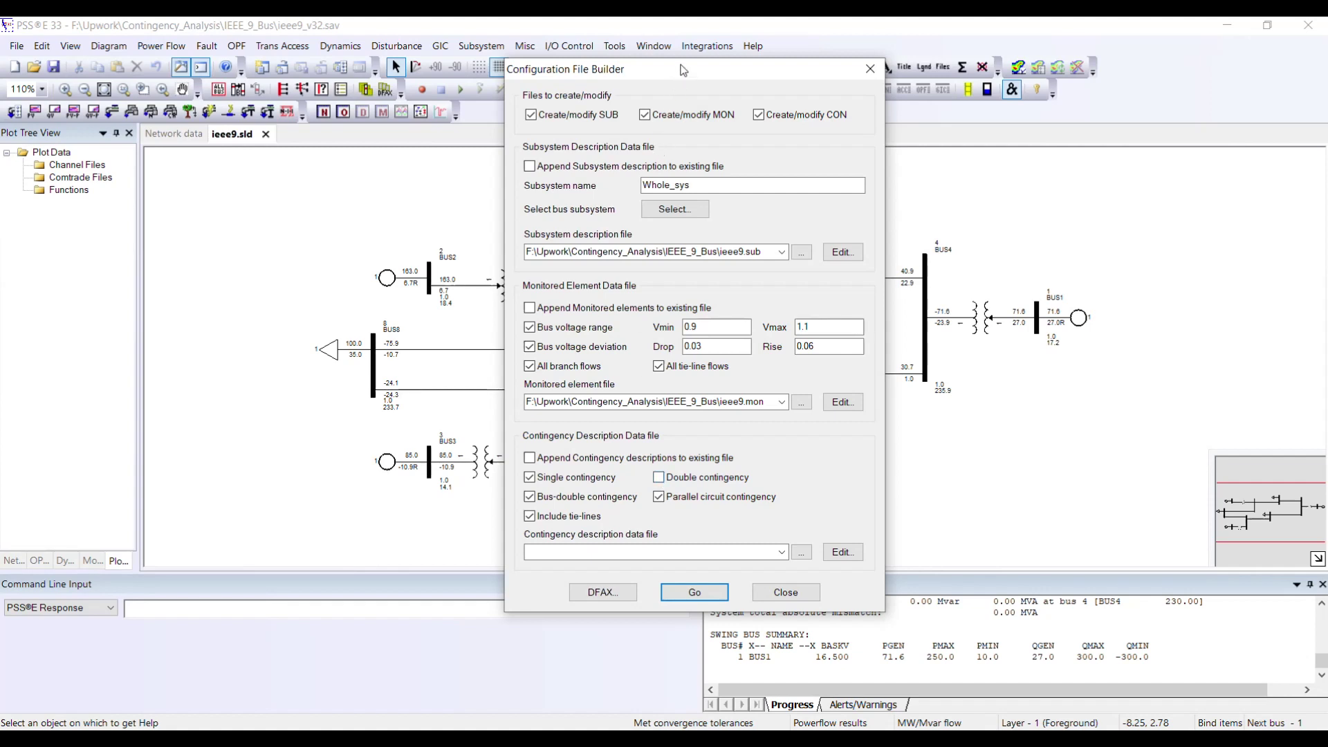
pyautogui.moveTo(683, 74); pyautogui.dragTo(287, 68)
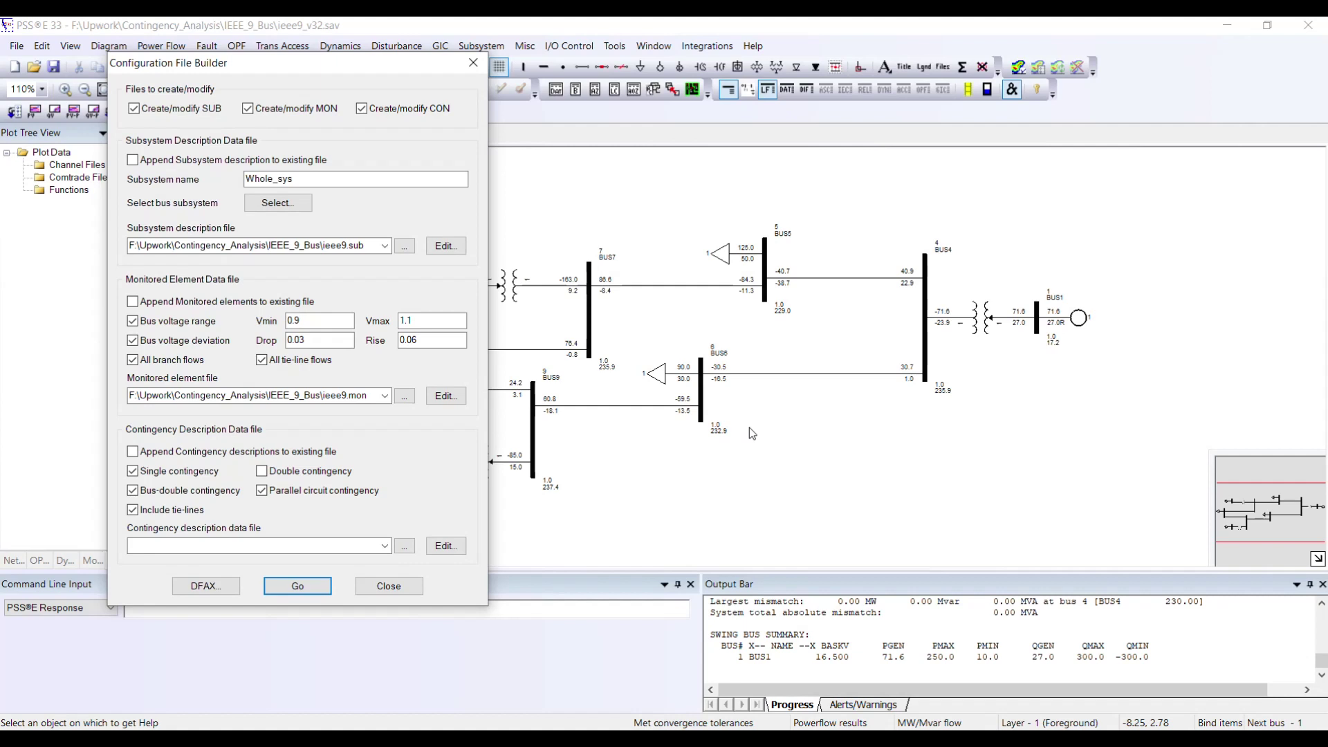
pyautogui.click(133, 491)
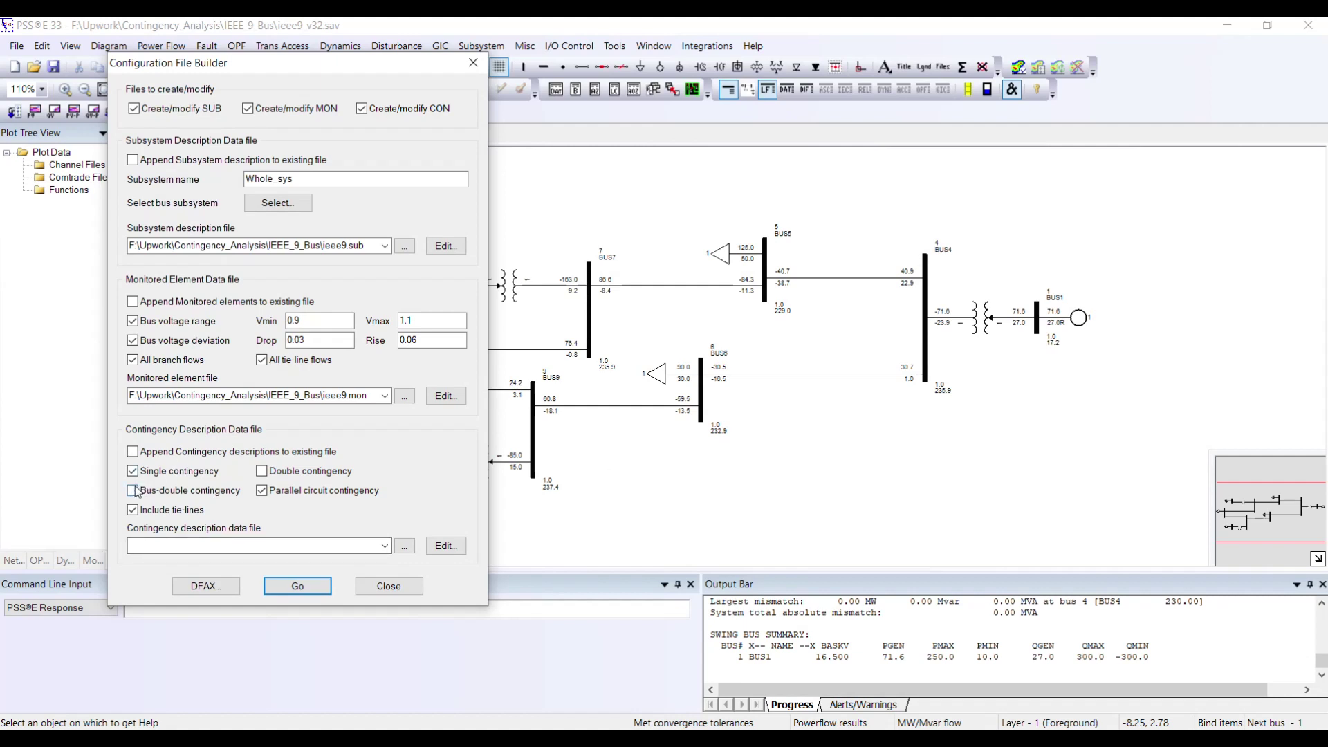
pyautogui.click(262, 491)
# Step: Name the contingency description file ieee9 in the IEEE_9_Bus folder
pyautogui.click(405, 546)
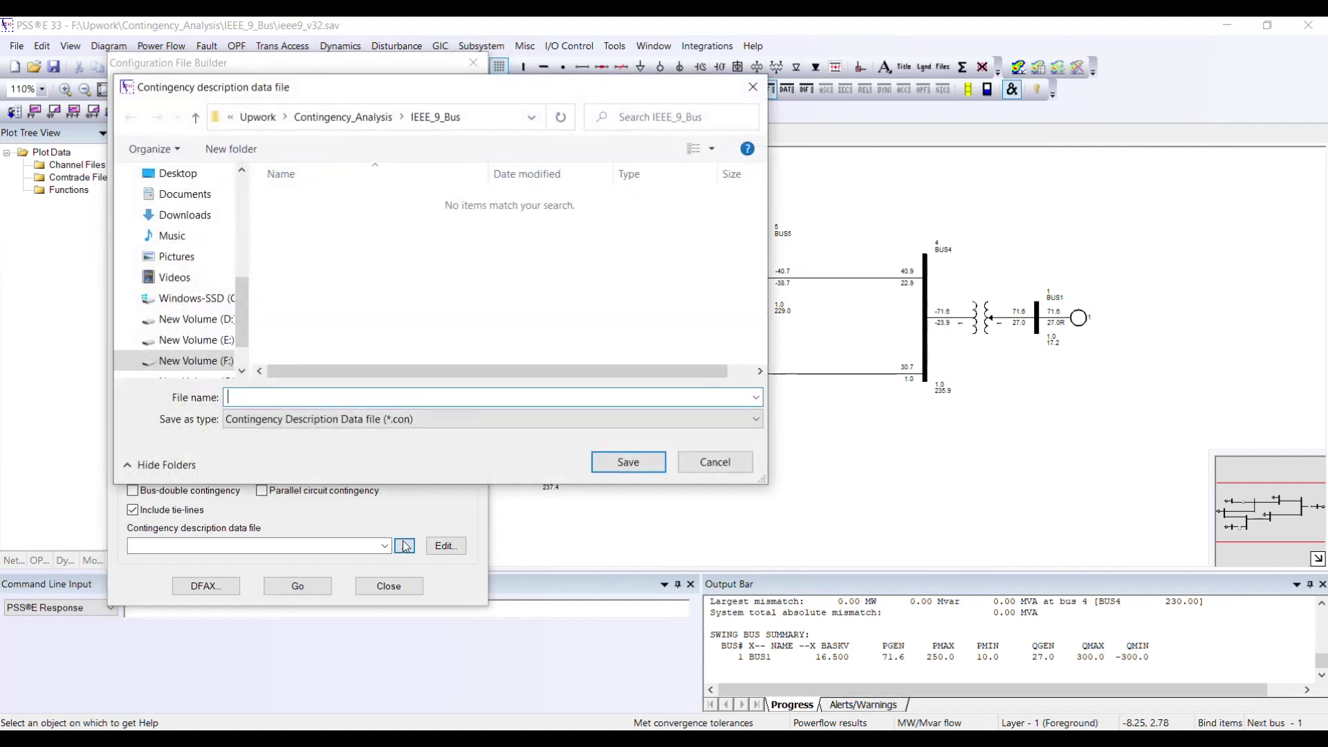
pyautogui.write('ieee9')
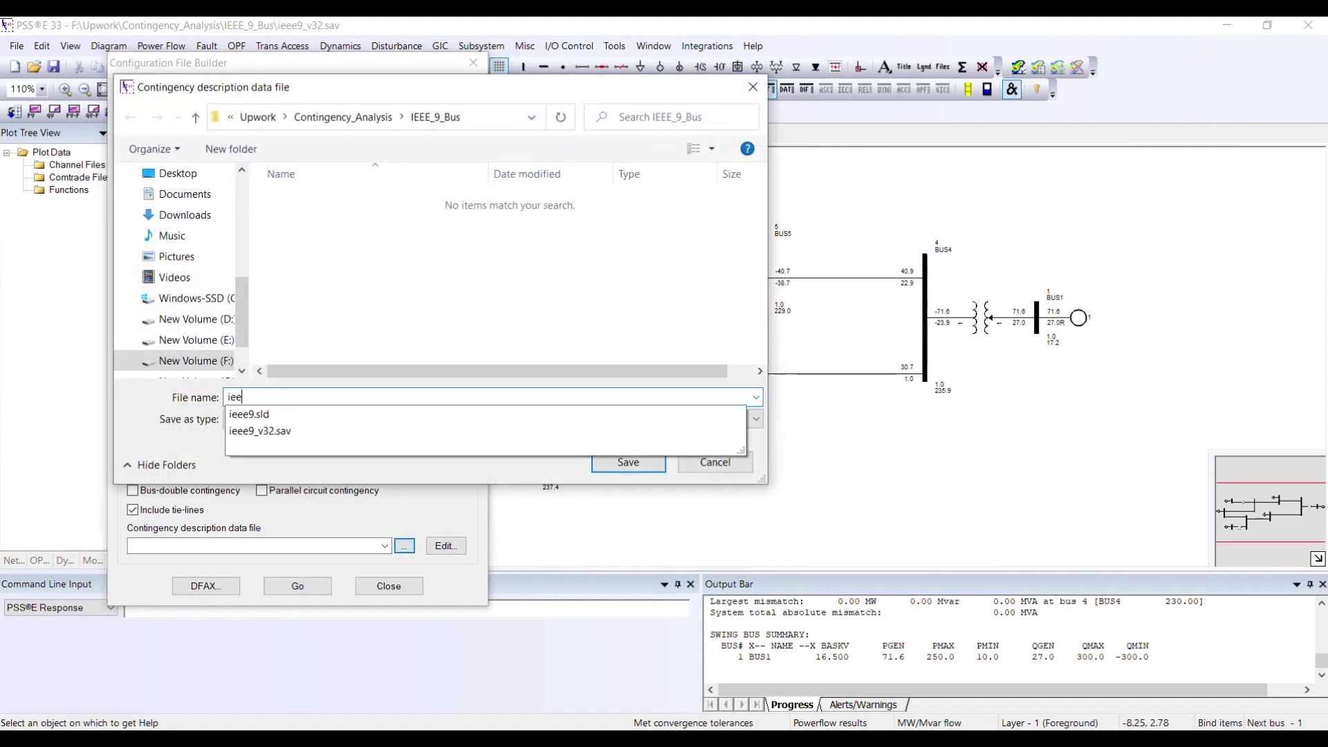
pyautogui.click(579, 367)
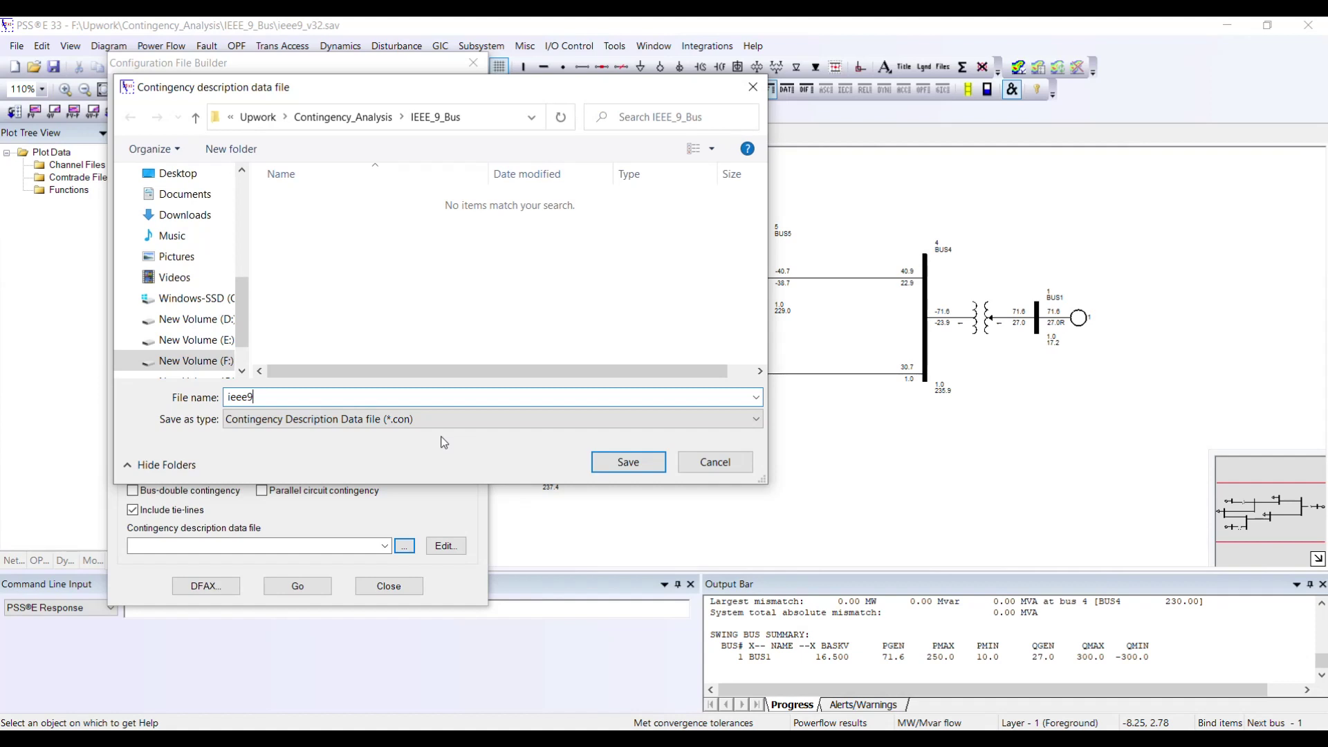
pyautogui.click(626, 462)
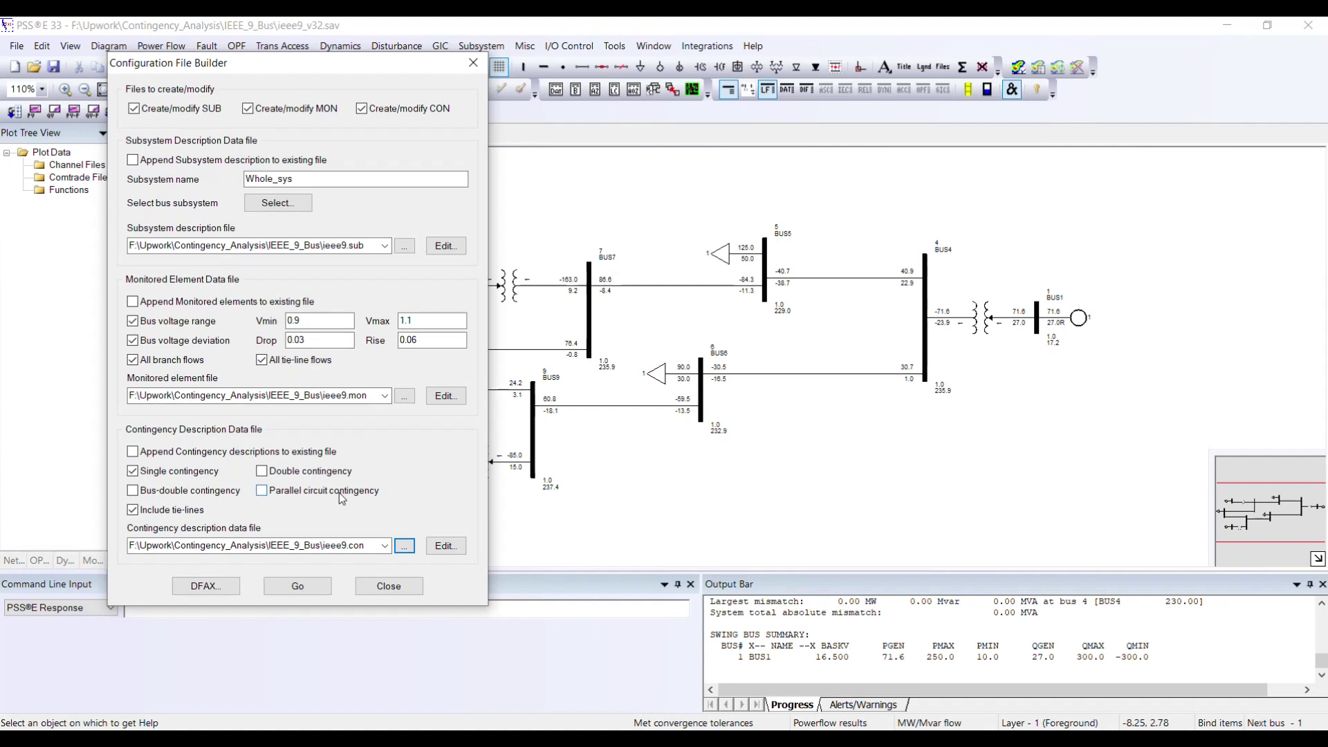
# Step: Generate the ieee9.sub, ieee9.mon and ieee9.con configuration files
pyautogui.click(312, 588)
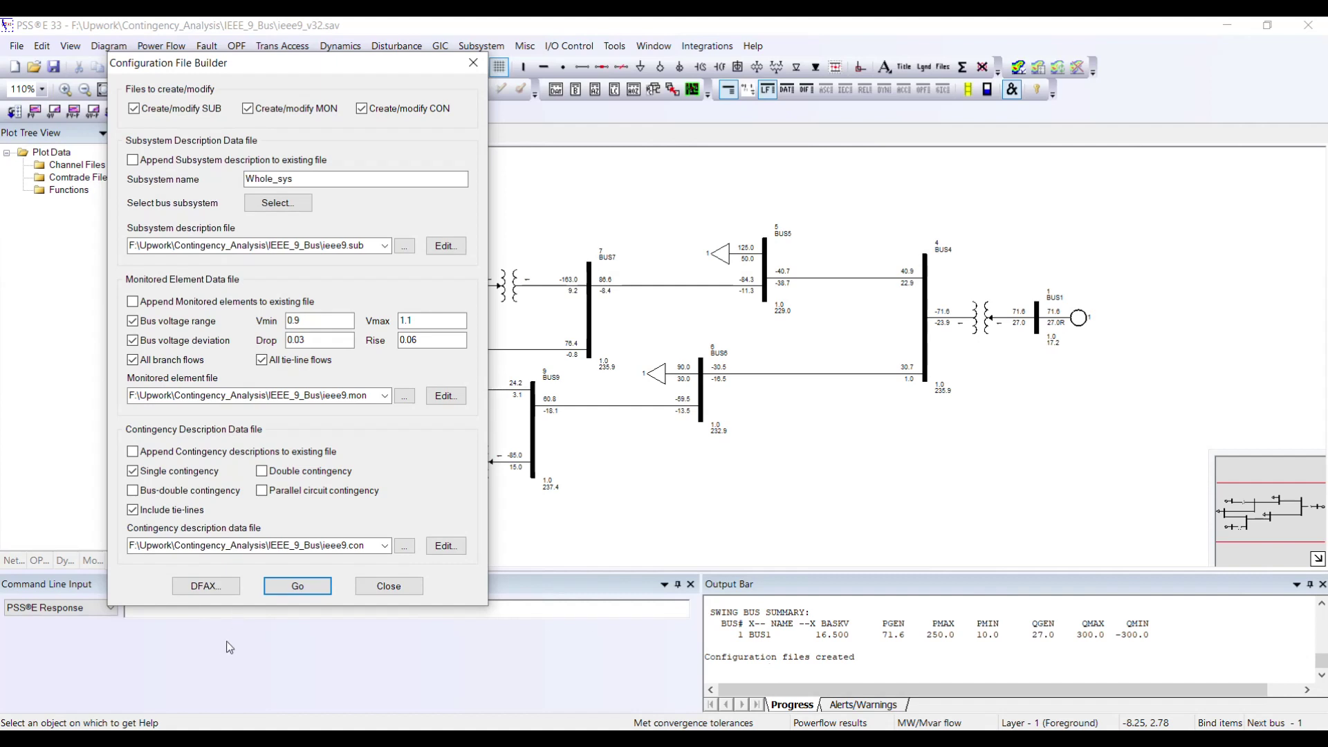
pyautogui.click(205, 585)
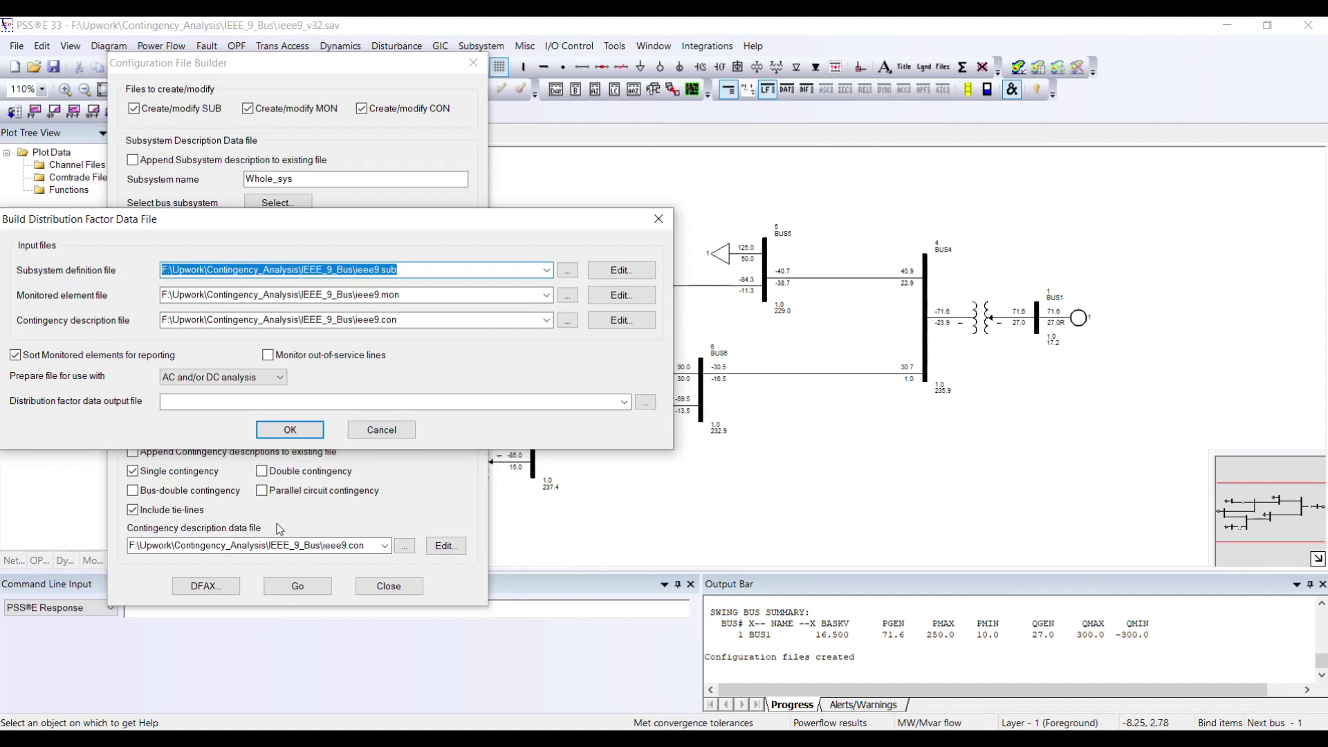
# Step: Cancel Build Distribution Factor Data File and close the Configuration File Builder
pyautogui.click(384, 430)
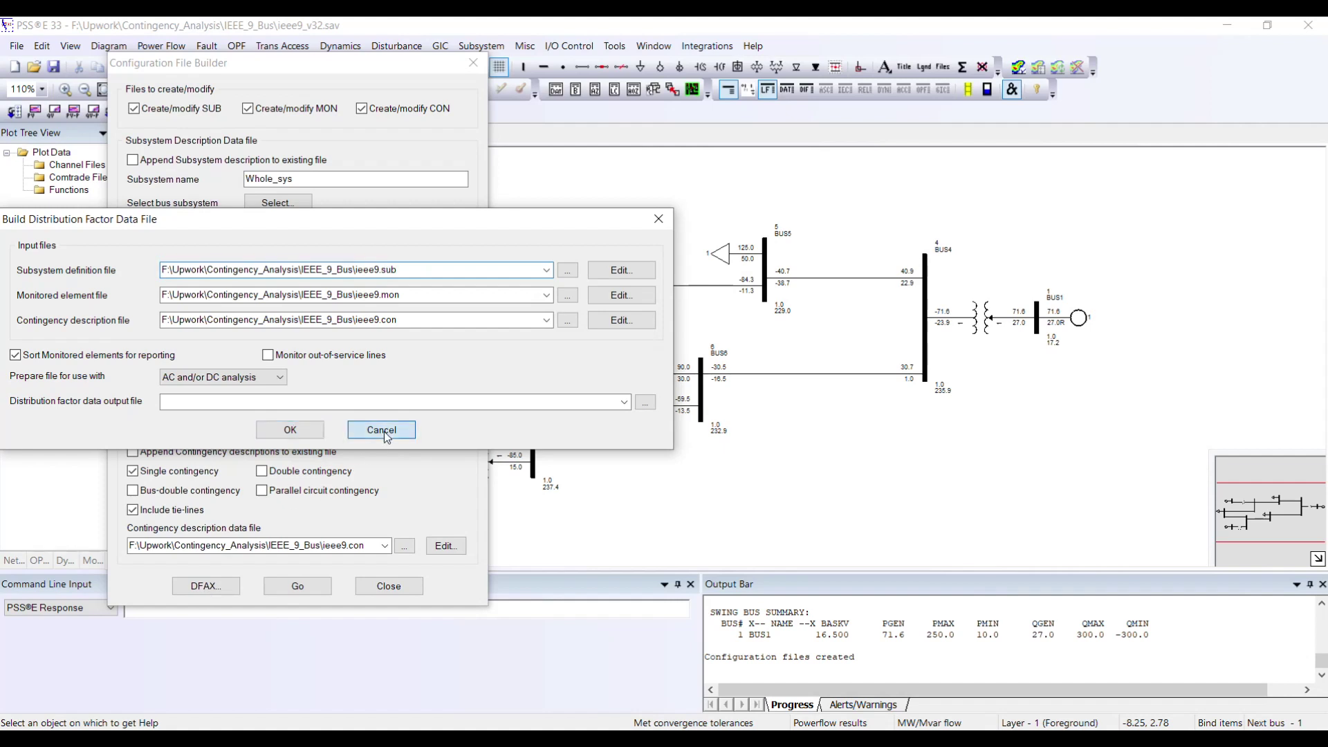
pyautogui.click(389, 586)
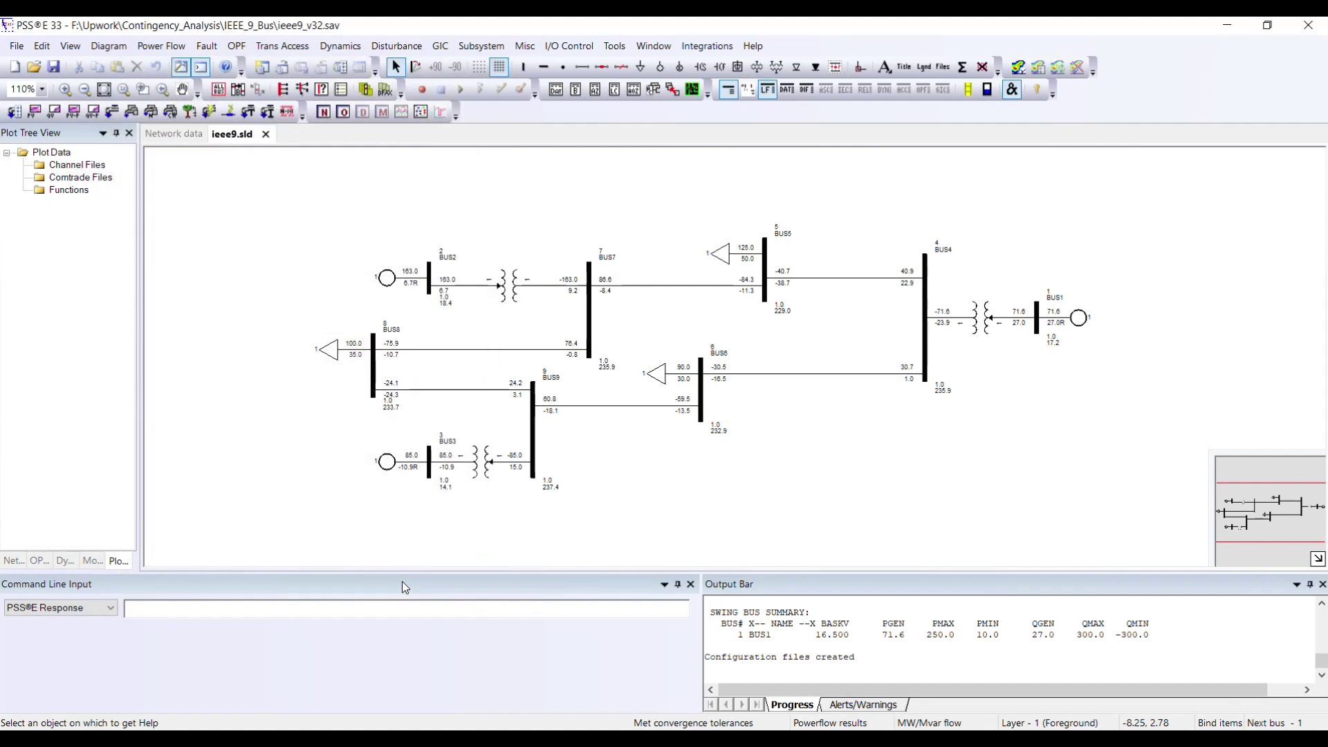
pyautogui.click(169, 48)
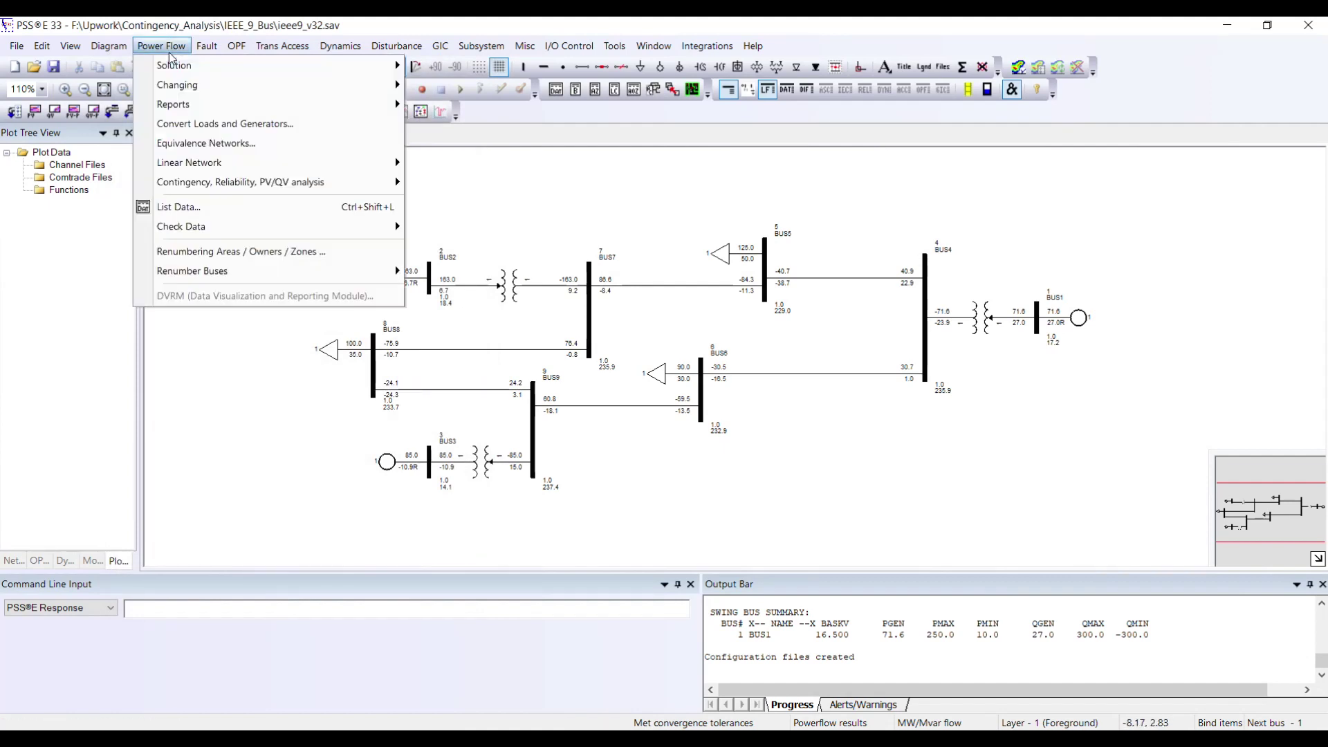
# Step: Choose Power Flow > Linear Network > Build distribution factor data file (DFAX)
pyautogui.moveTo(307, 164)
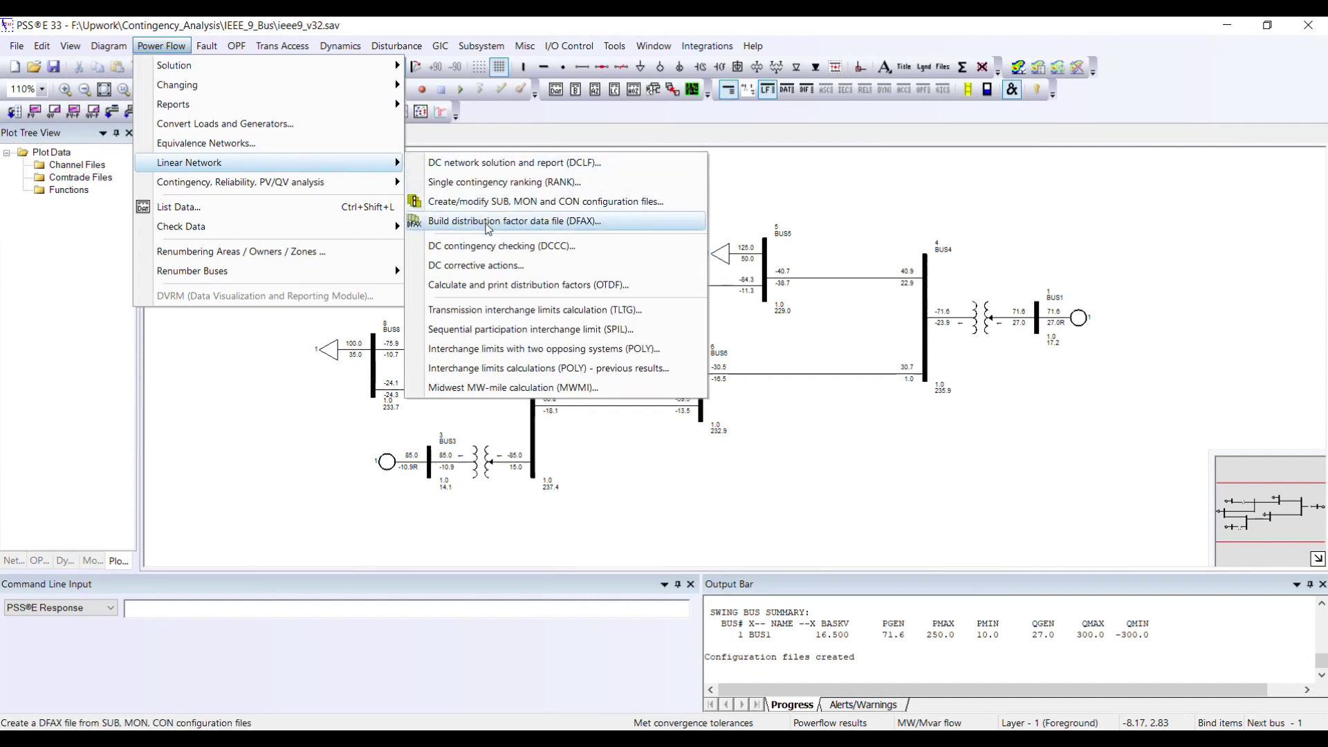
pyautogui.click(489, 222)
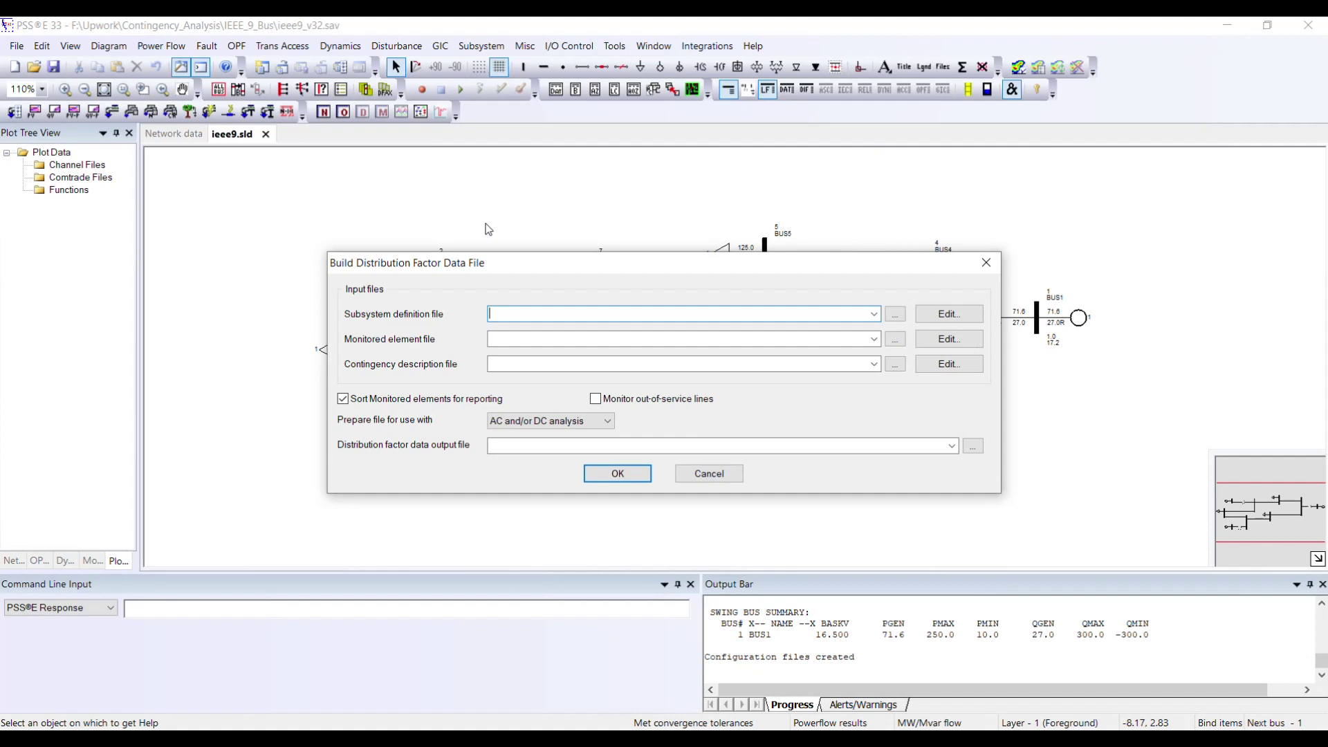
# Step: Select ieee9.sub, ieee9.mon and ieee9.con as the subsystem, monitored and contingency files
pyautogui.click(895, 314)
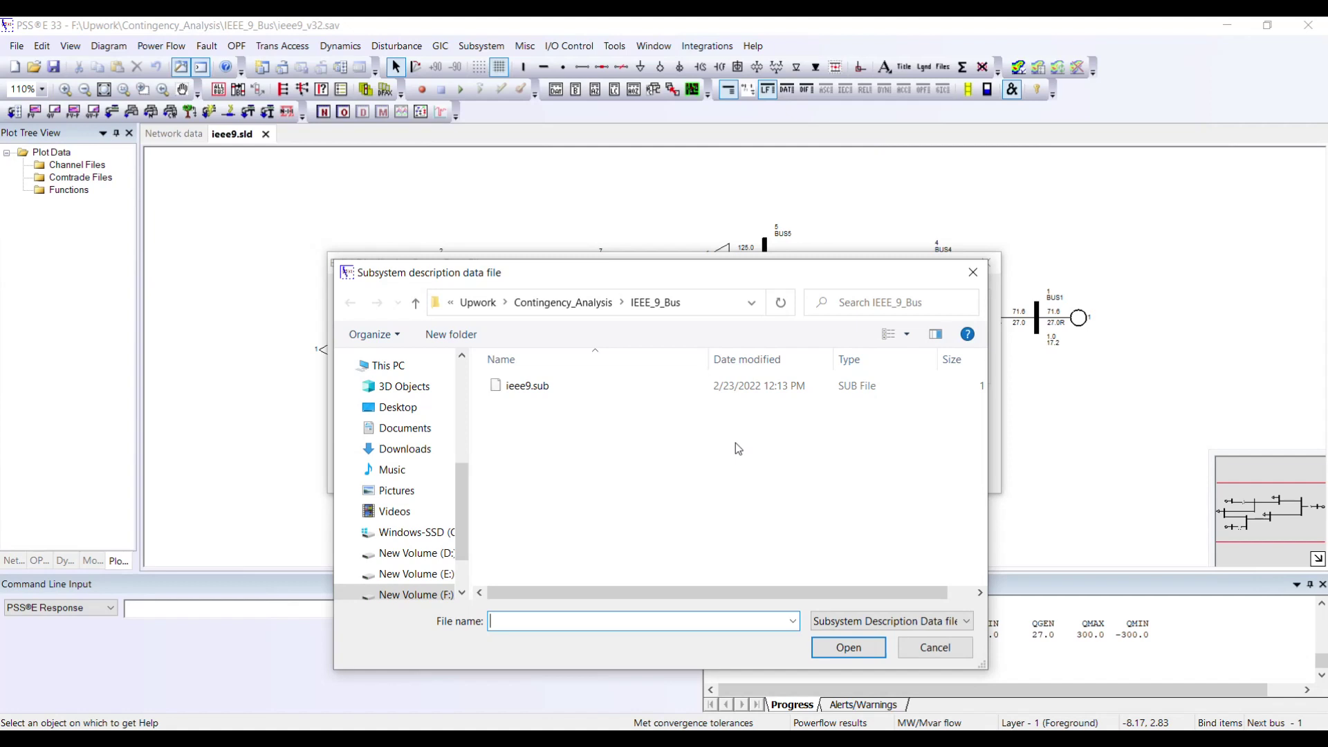
pyautogui.doubleClick(540, 388)
pyautogui.click(895, 339)
pyautogui.click(541, 389)
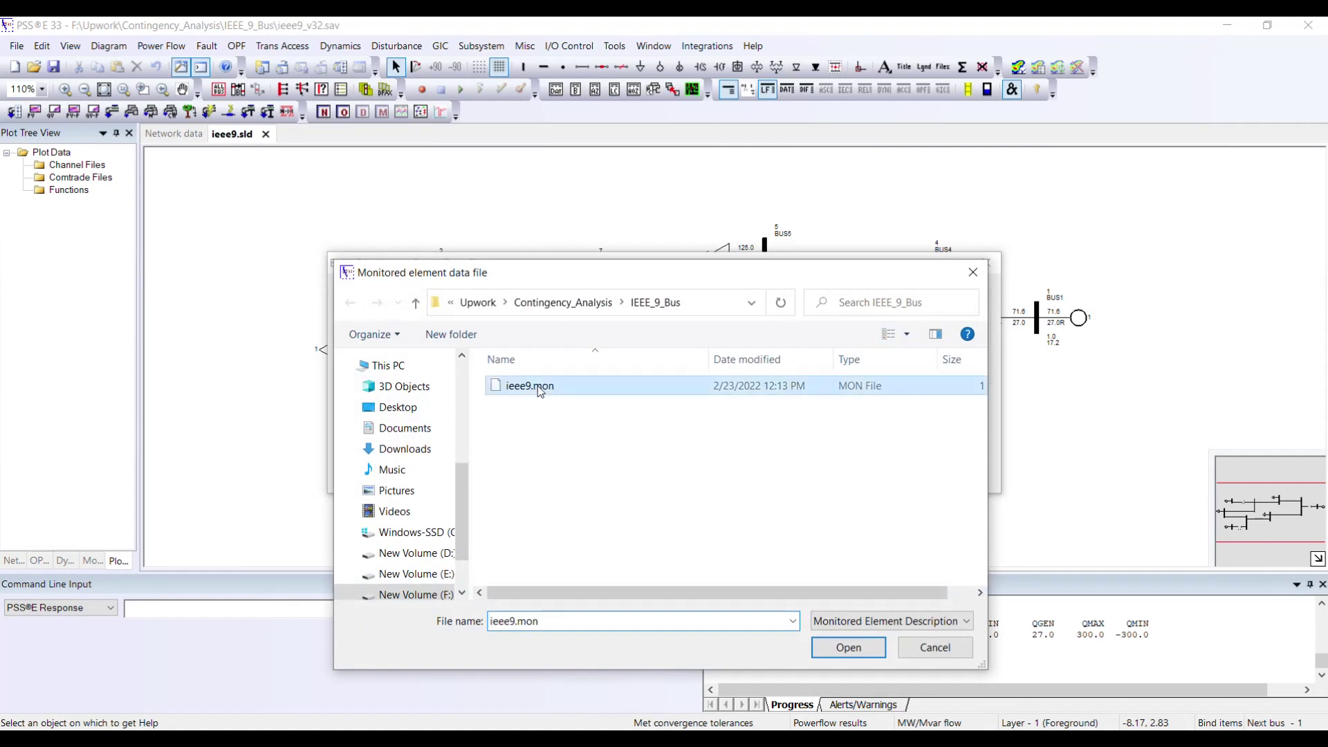
pyautogui.doubleClick(540, 389)
pyautogui.click(894, 365)
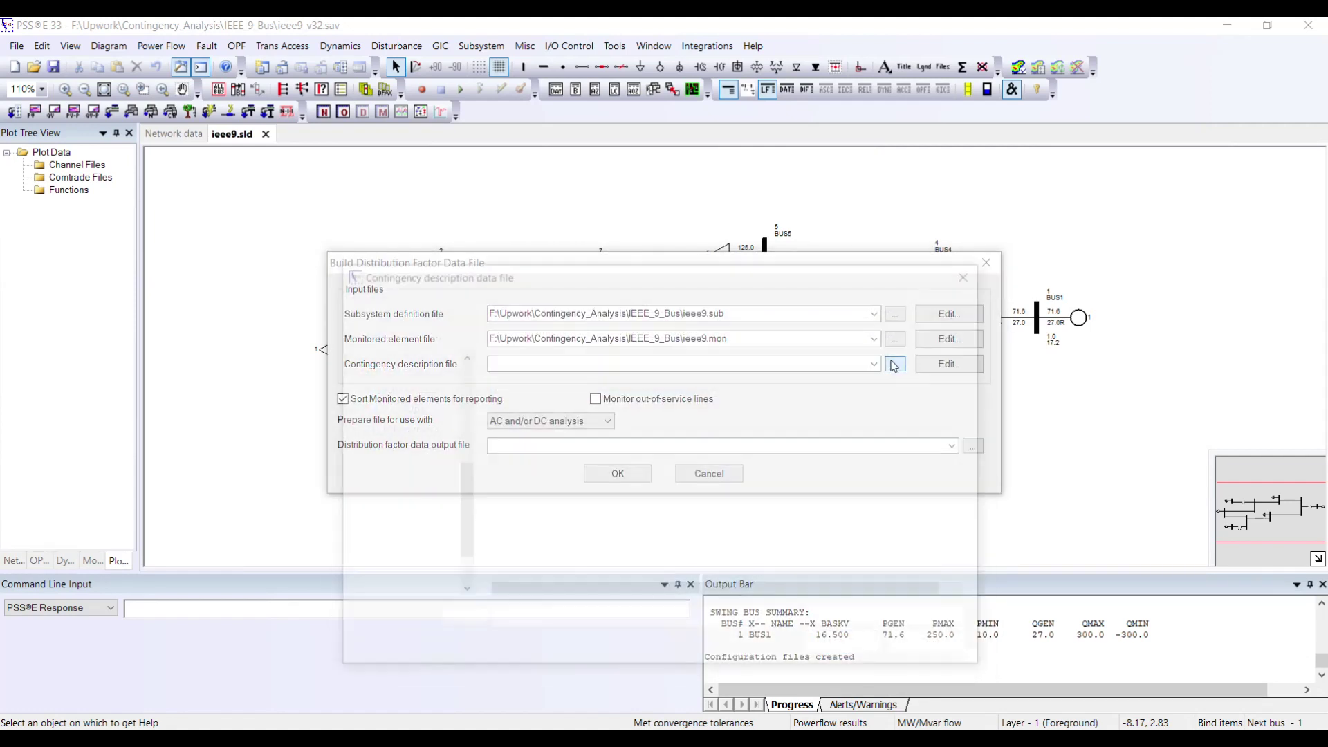
pyautogui.doubleClick(553, 388)
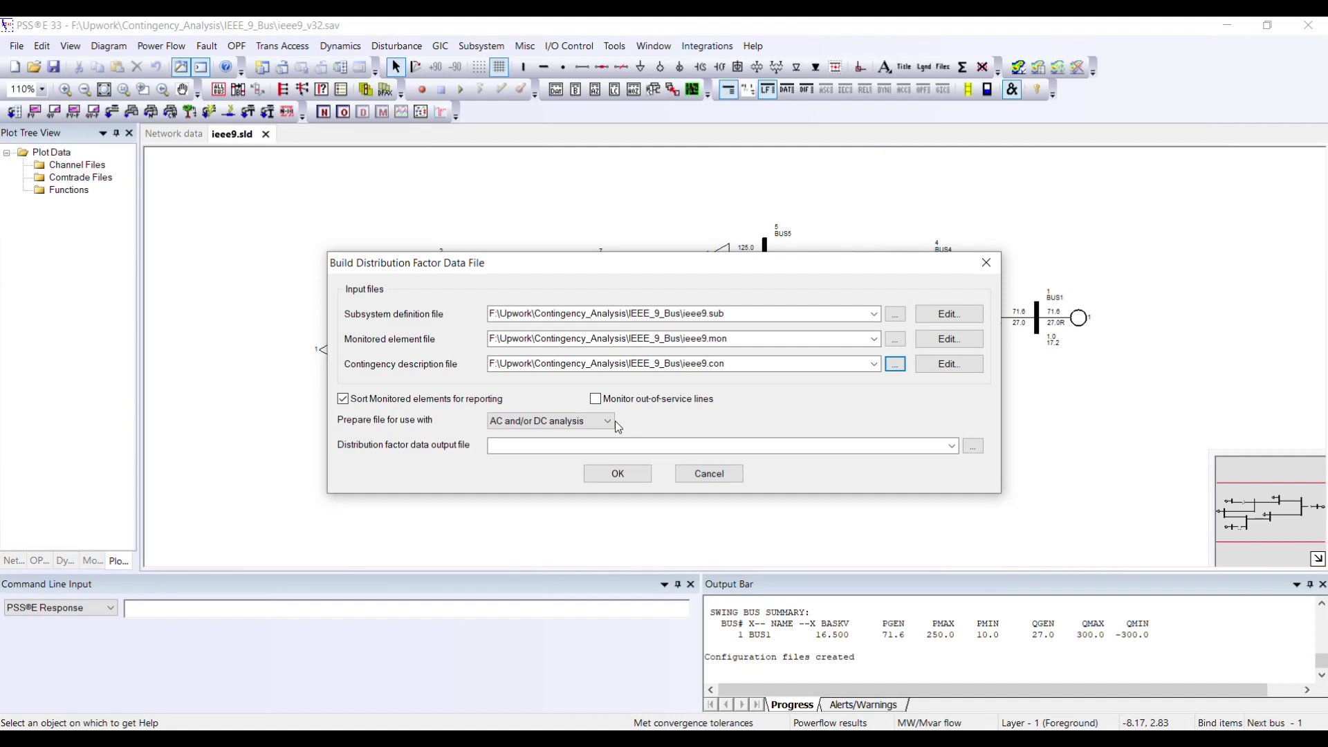
pyautogui.click(608, 421)
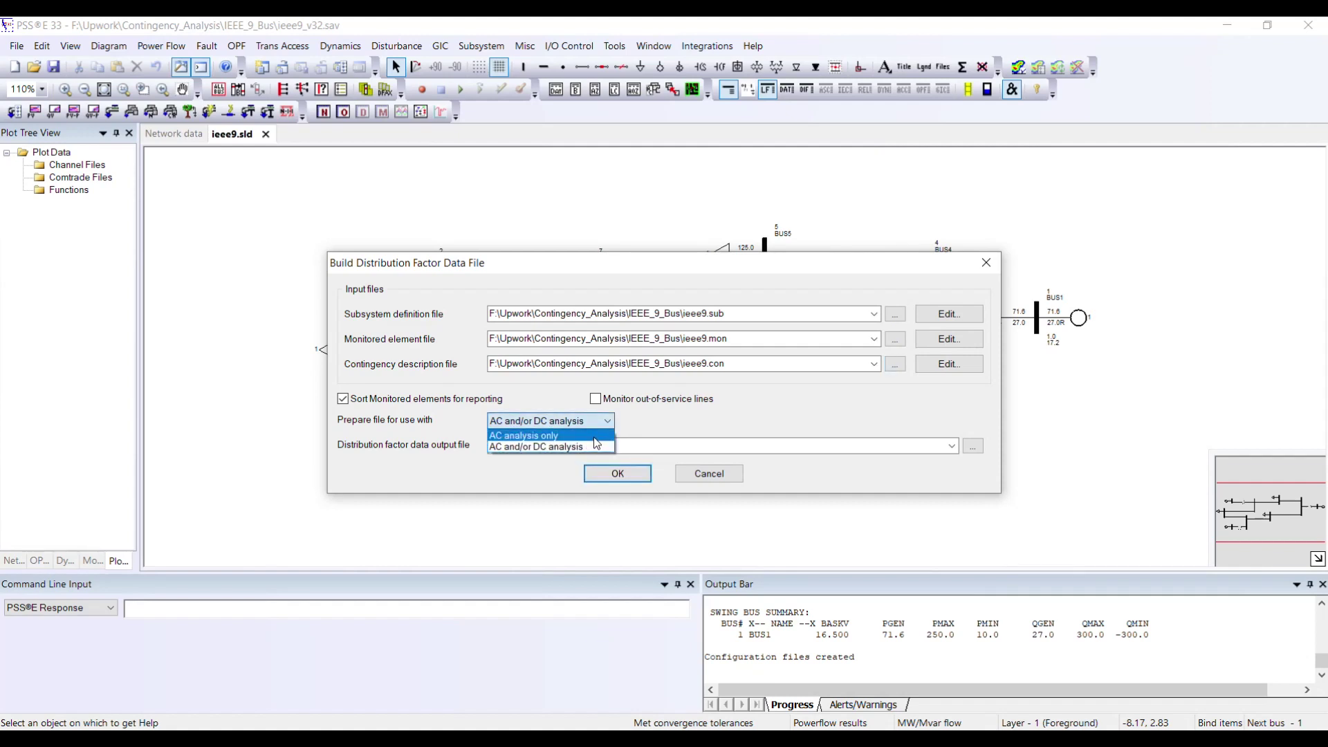
# Step: Keep AC and/or DC analysis, set the output file to ieee9.dfx, and build it
pyautogui.click(595, 446)
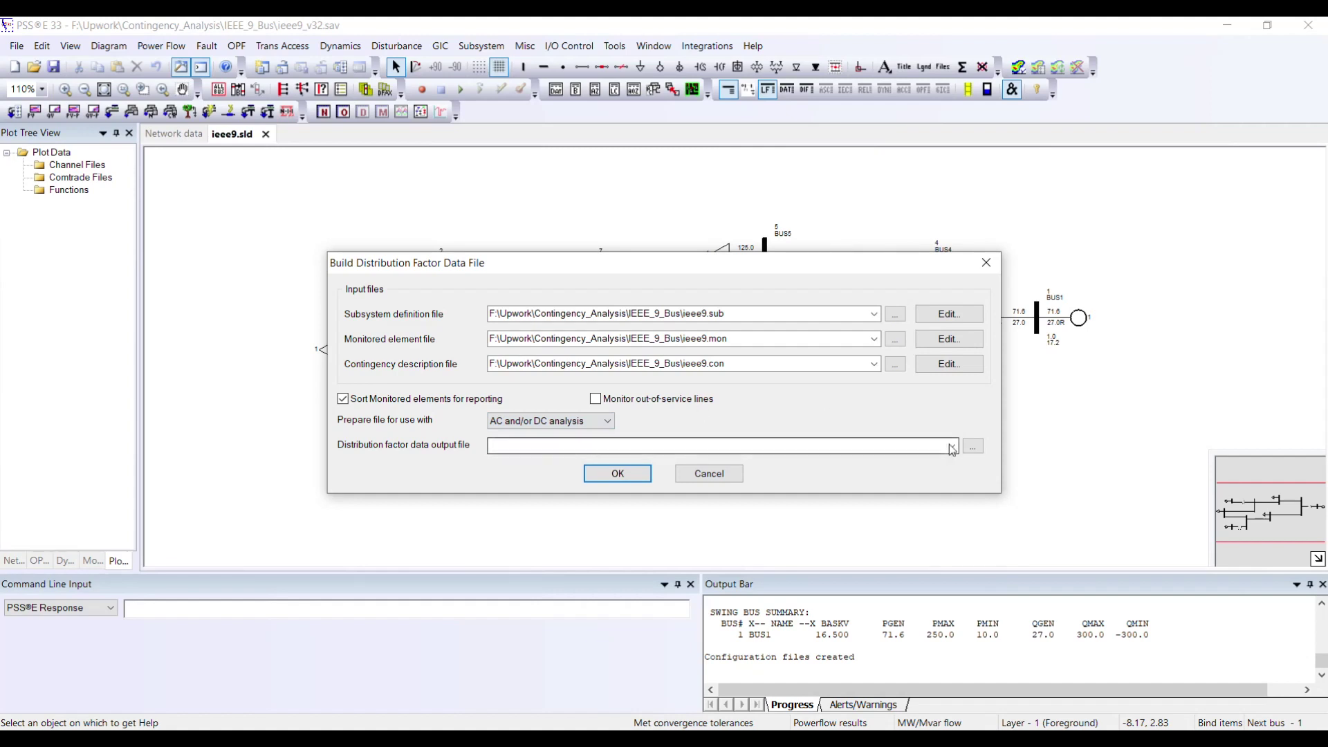
pyautogui.click(972, 447)
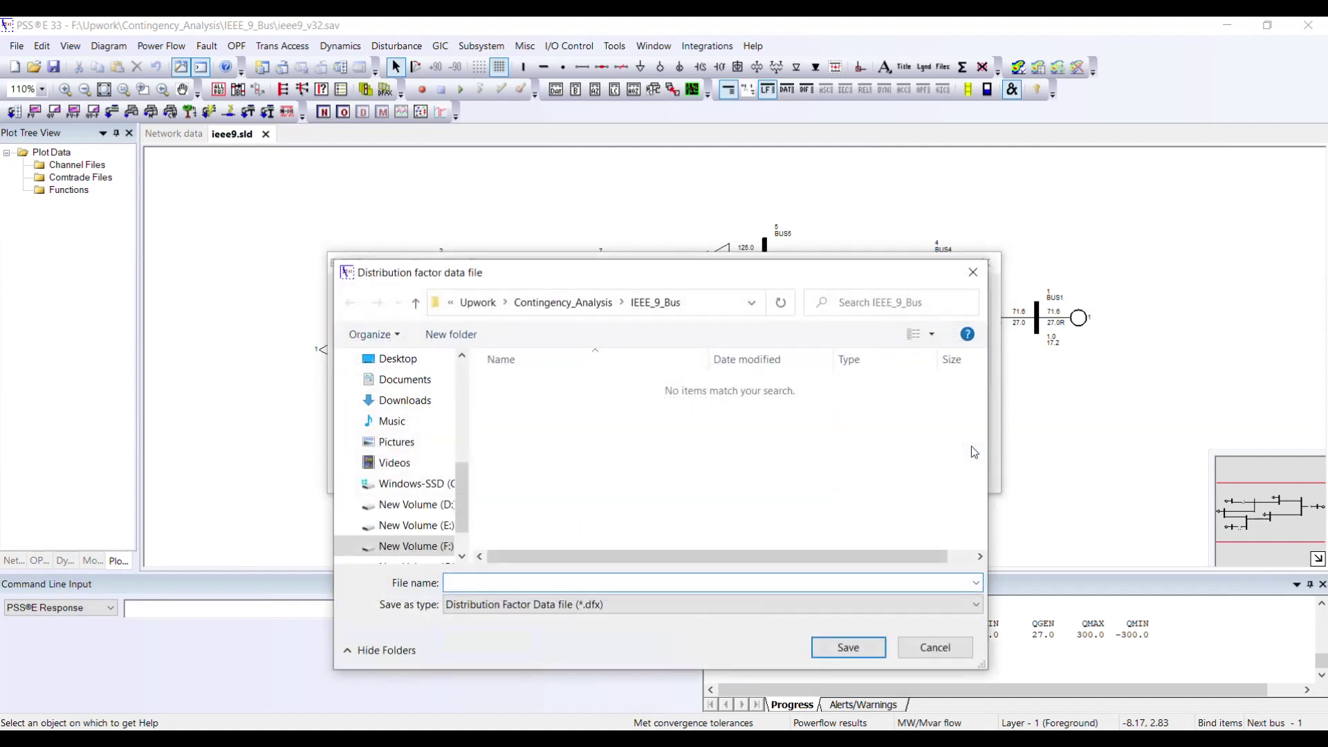
pyautogui.write('ieee9')
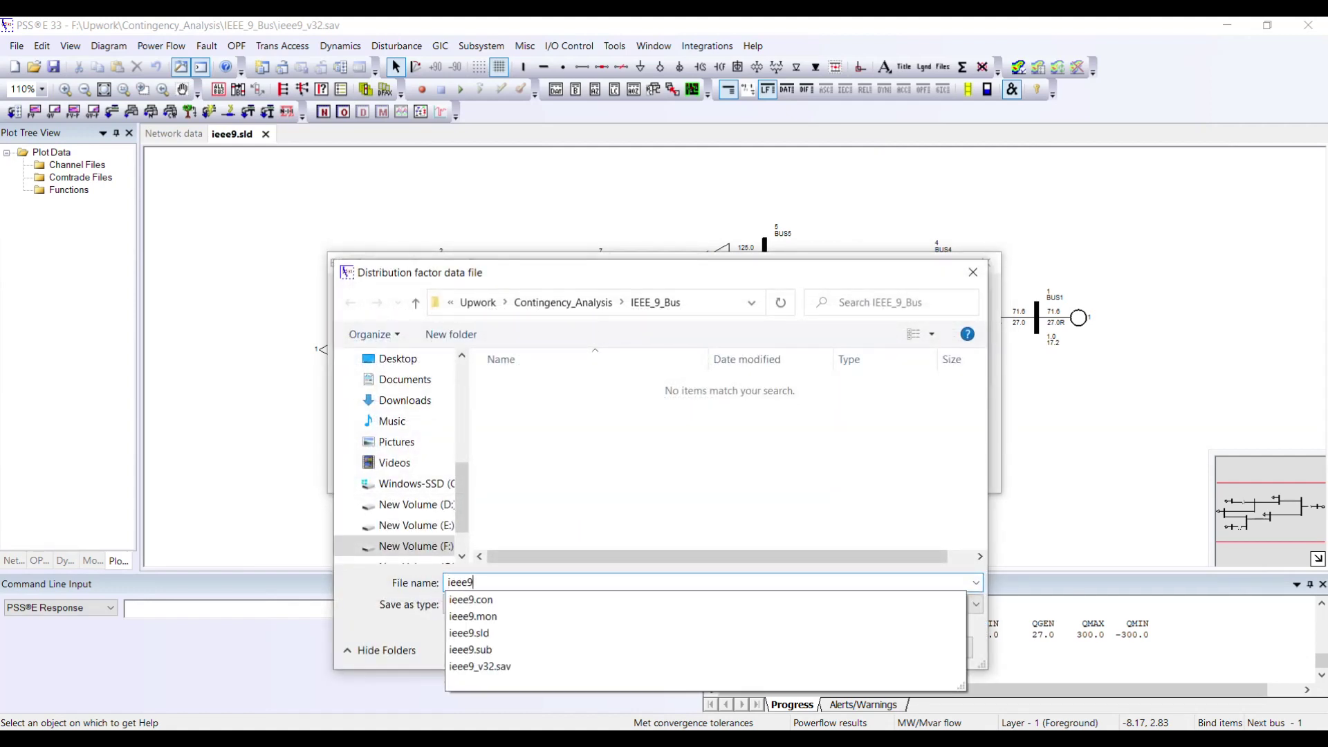
pyautogui.click(786, 553)
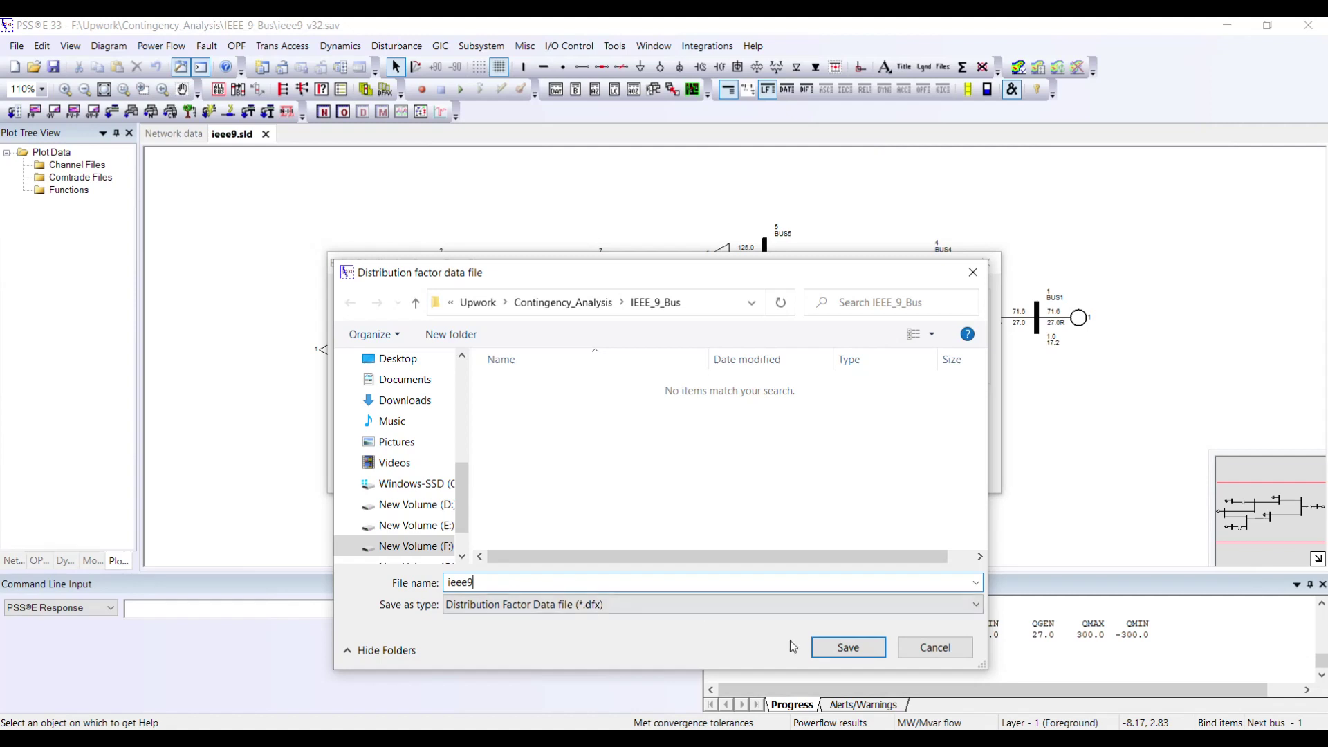
pyautogui.click(843, 649)
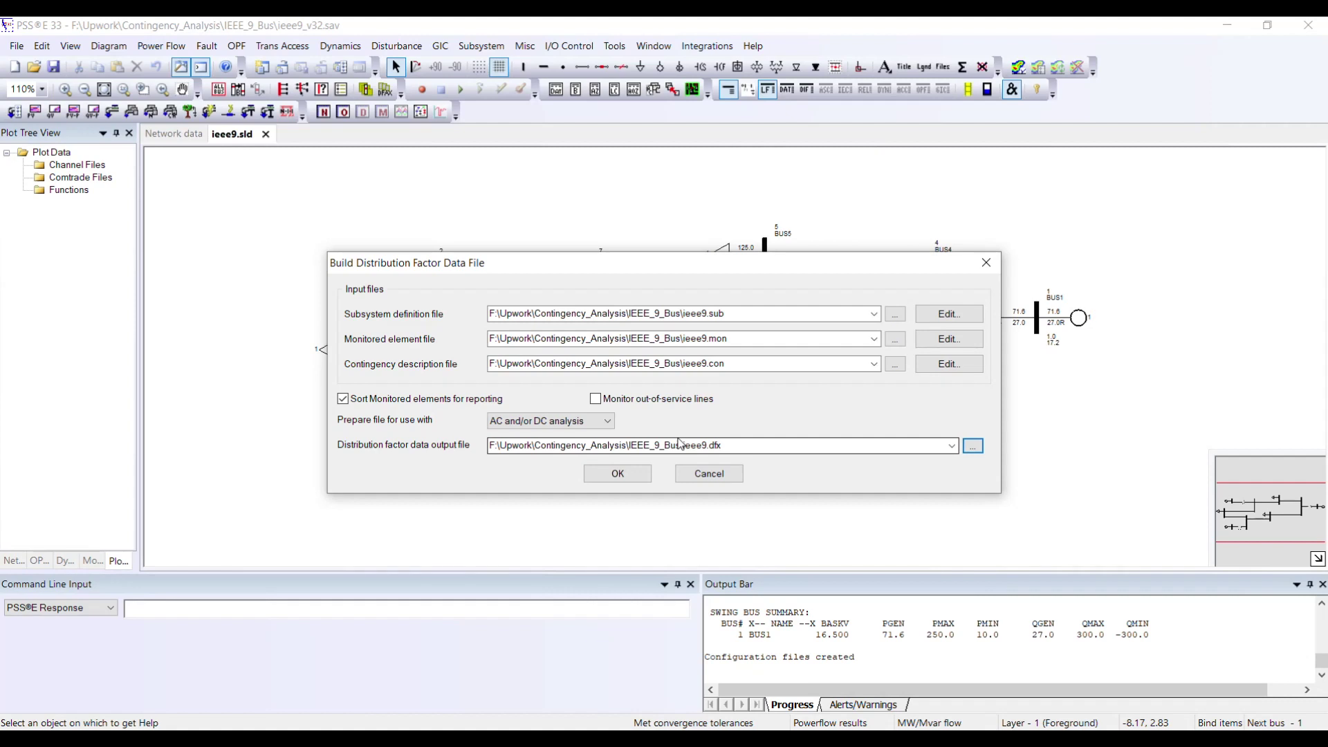
pyautogui.click(632, 476)
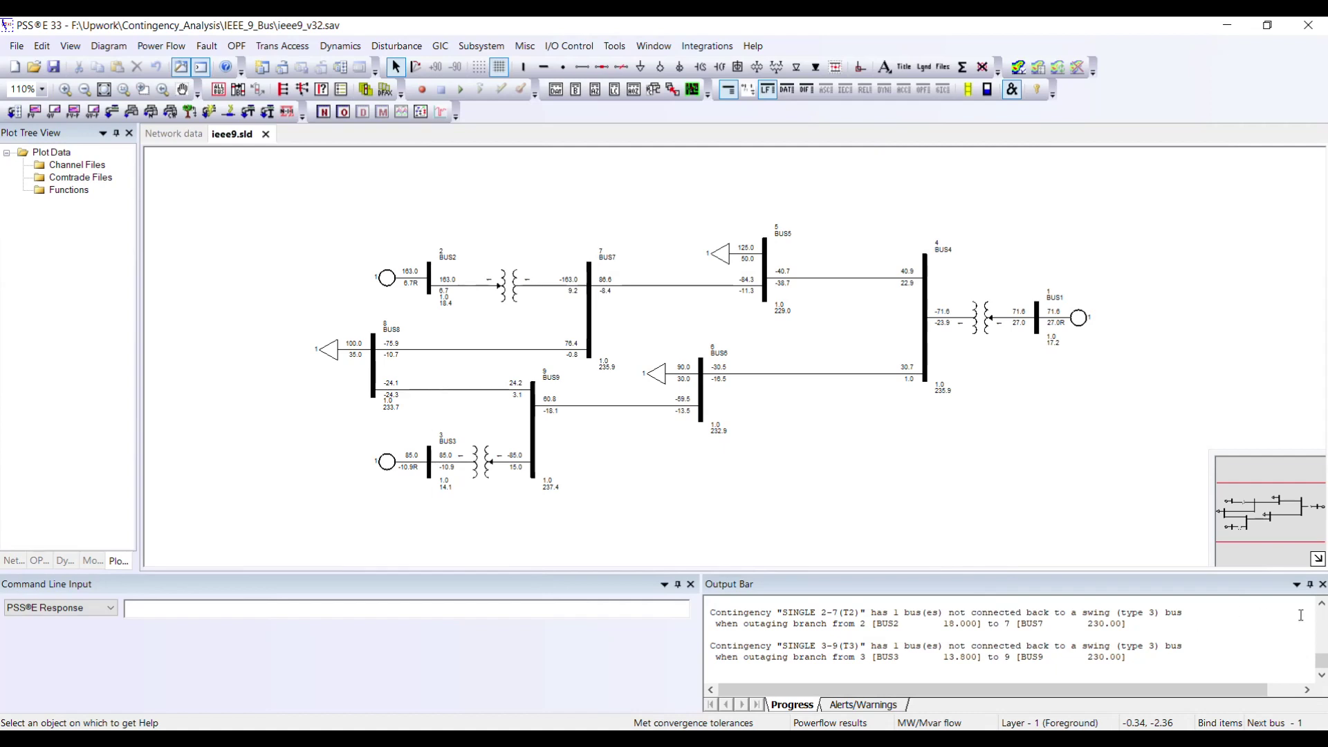
# Step: Read the DFAX contingency messages in the Output Bar, then view BUS1's data record
pyautogui.click(1320, 605)
pyautogui.click(1320, 604)
pyautogui.click(1321, 604)
pyautogui.click(1320, 604)
pyautogui.click(1320, 604)
pyautogui.click(1320, 604)
pyautogui.click(1320, 605)
pyautogui.click(1320, 604)
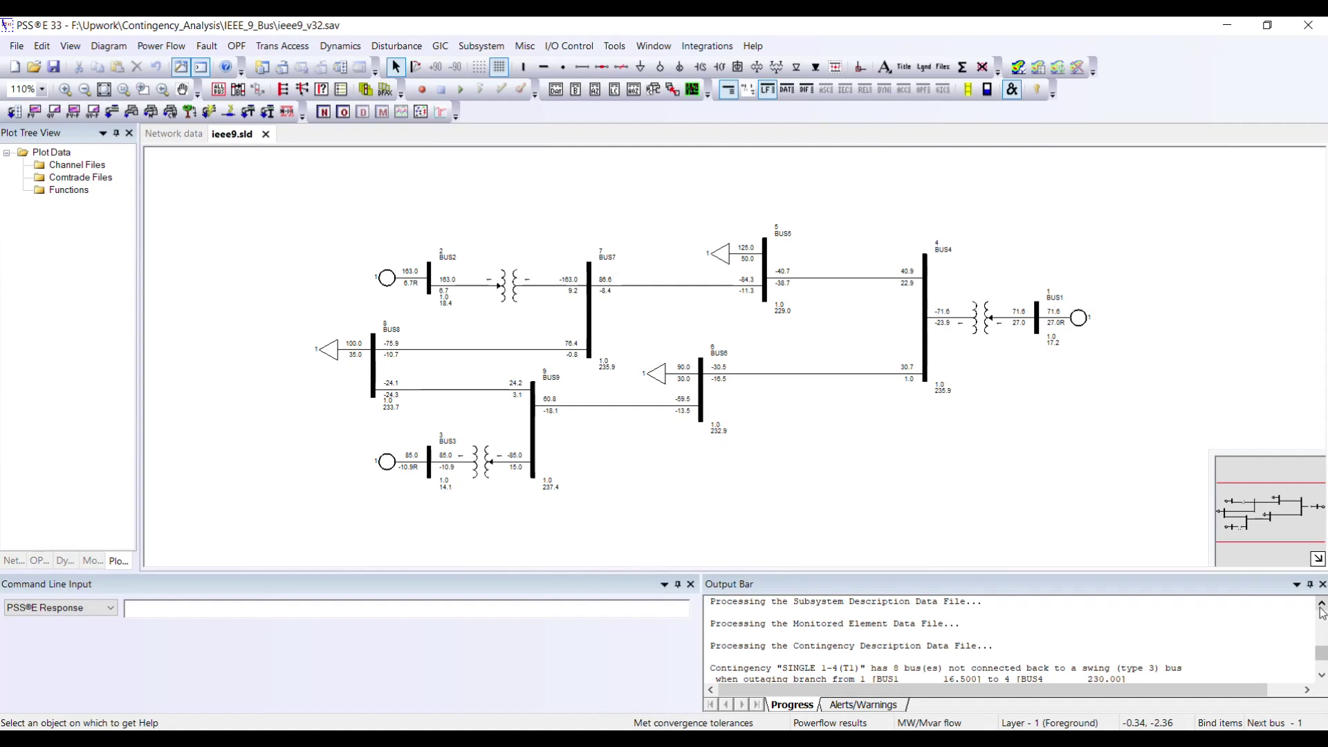
pyautogui.click(1321, 675)
pyautogui.click(1321, 675)
pyautogui.click(1321, 675)
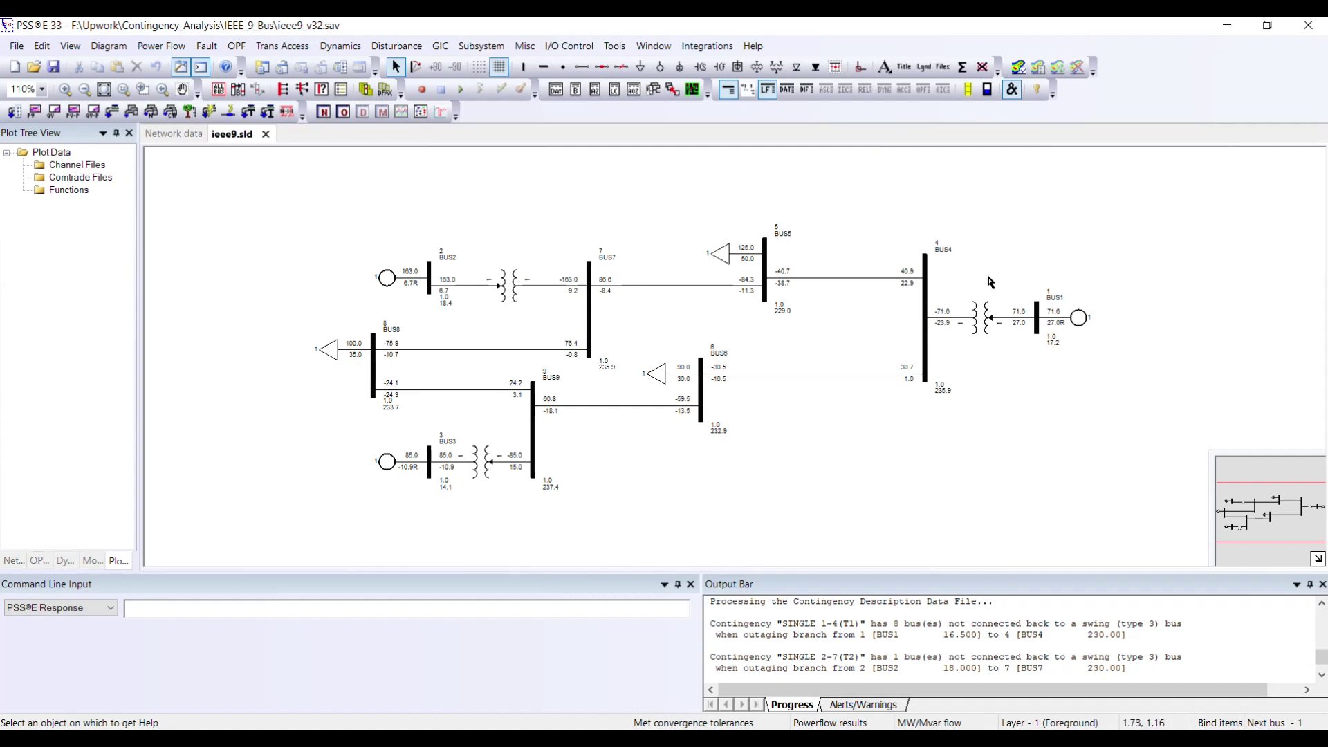
pyautogui.doubleClick(1040, 325)
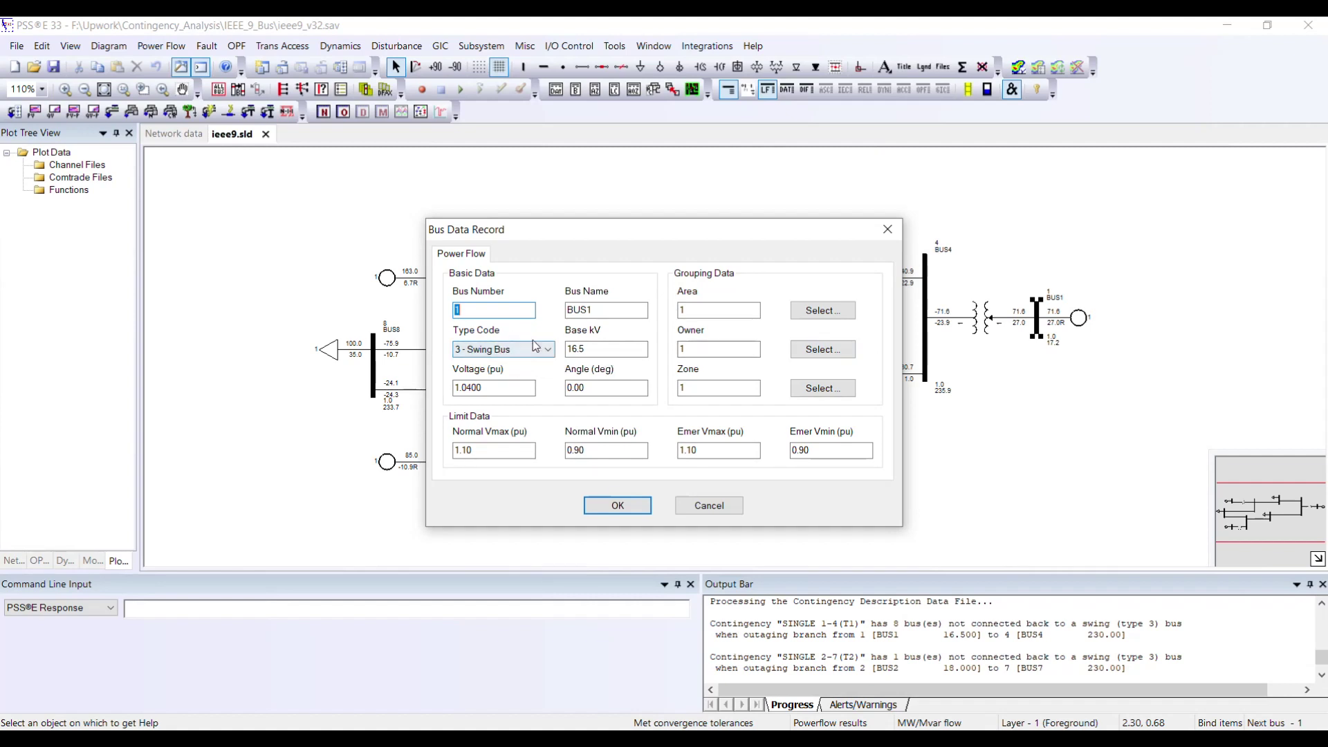
pyautogui.click(887, 229)
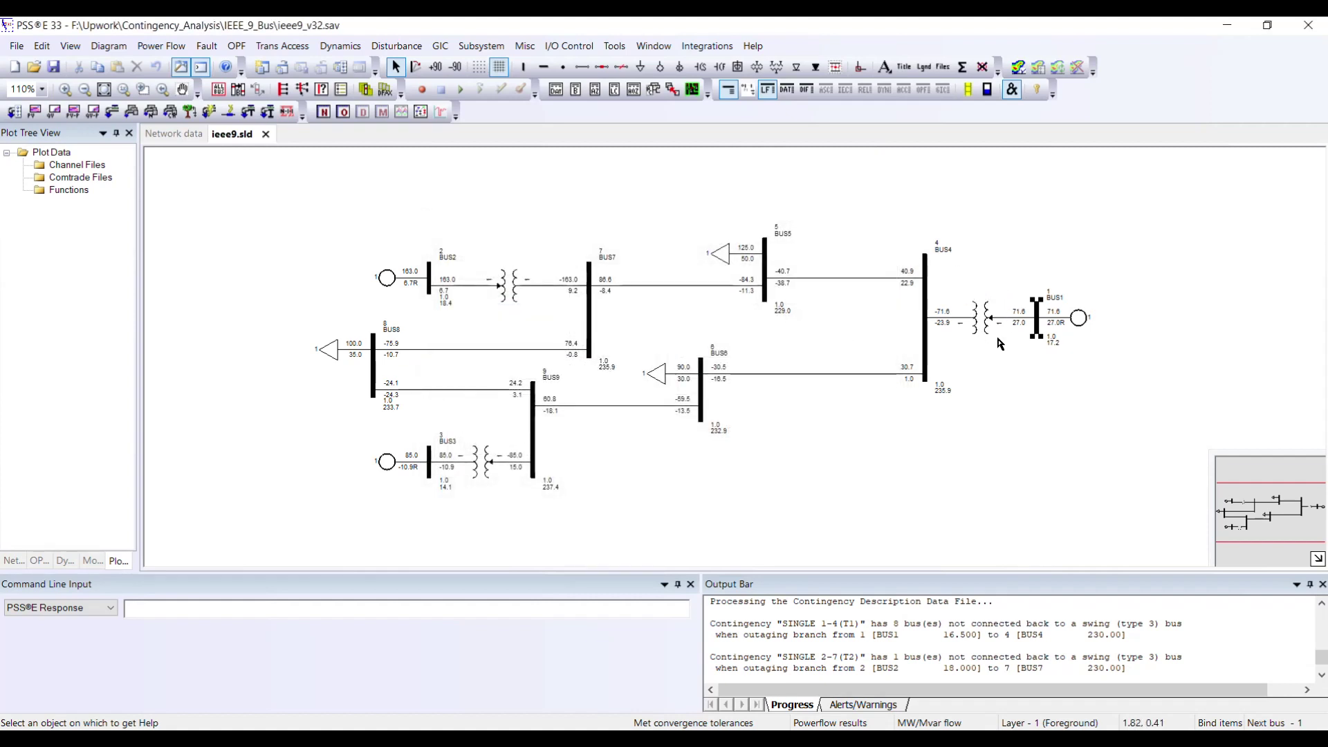